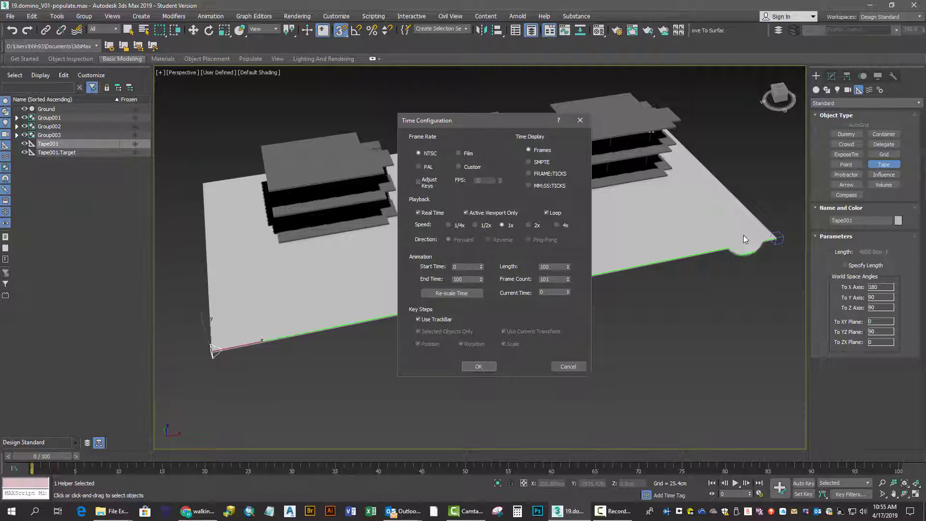
Change the Time Configuration End Time from 100 to 1001
{"action": "double_click", "coordinate": [470, 279]}
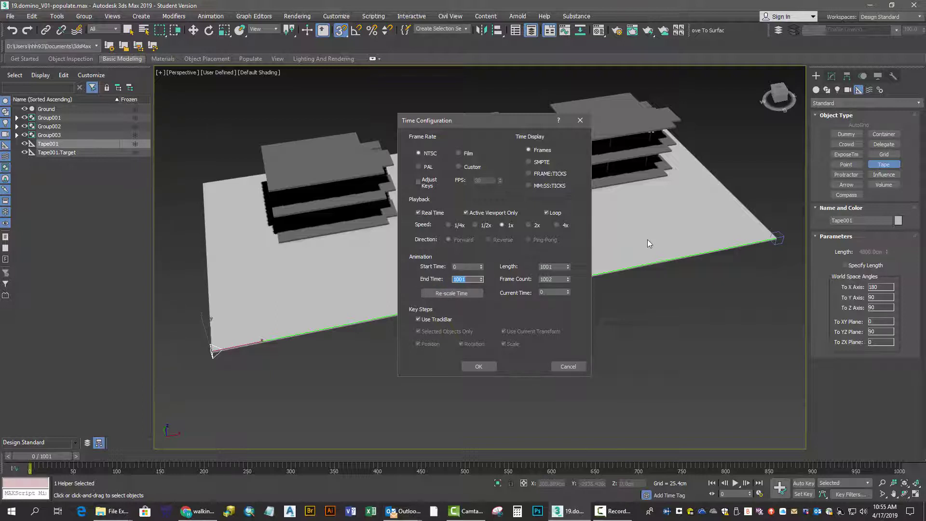
{"action": "left_click", "coordinate": [488, 366]}
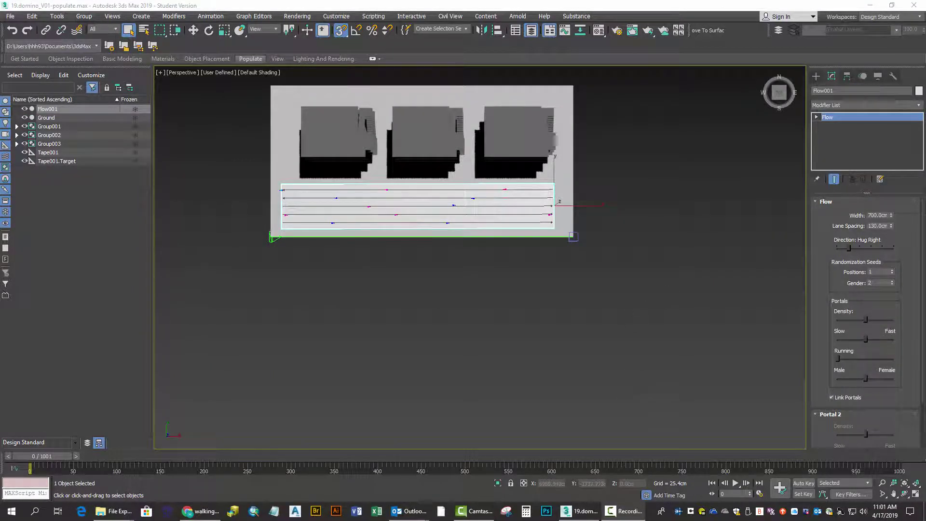
Select Flow001 in the Layer Explorer and delete it
{"action": "left_click", "coordinate": [531, 30]}
{"action": "left_click_drag", "start_coordinate": [701, 89], "coordinate": [671, 80]}
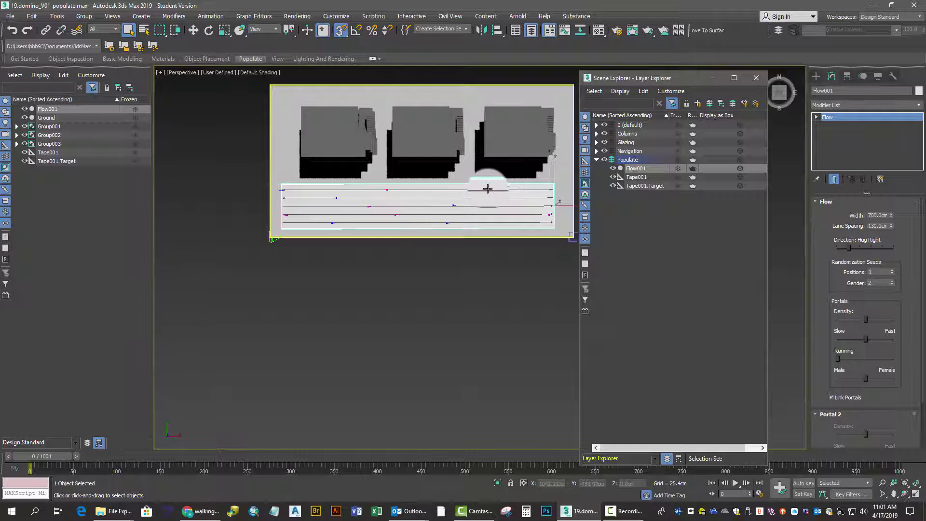
{"action": "key", "text": "Delete"}
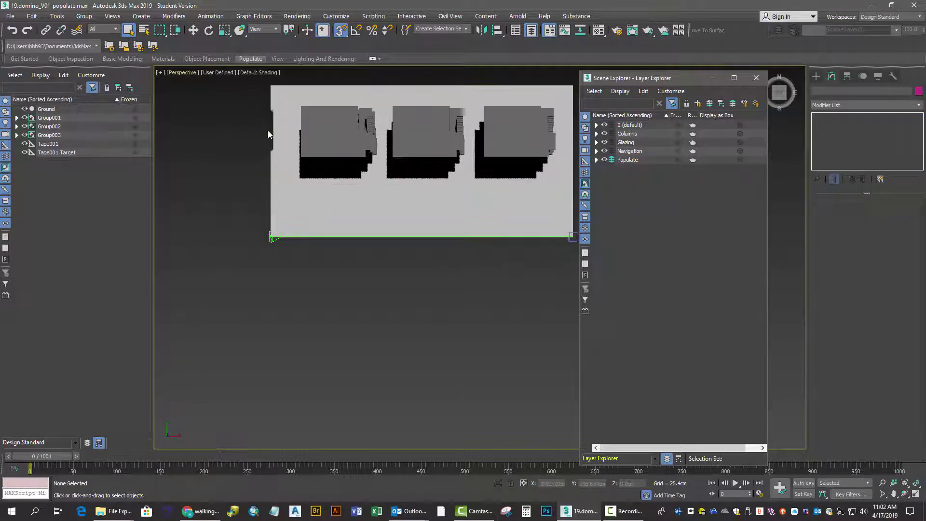
Set the Populate Create Flow width to 350
{"action": "left_click", "coordinate": [250, 59]}
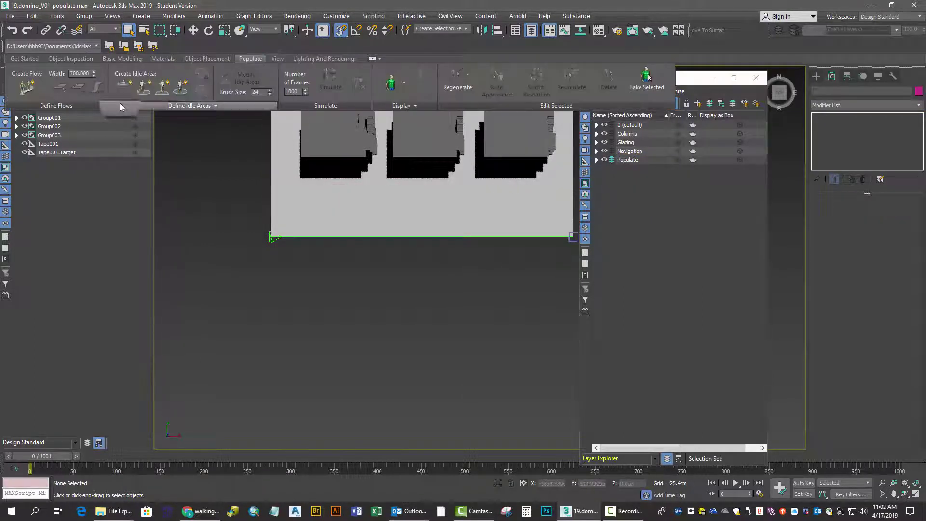
{"action": "double_click", "coordinate": [76, 74]}
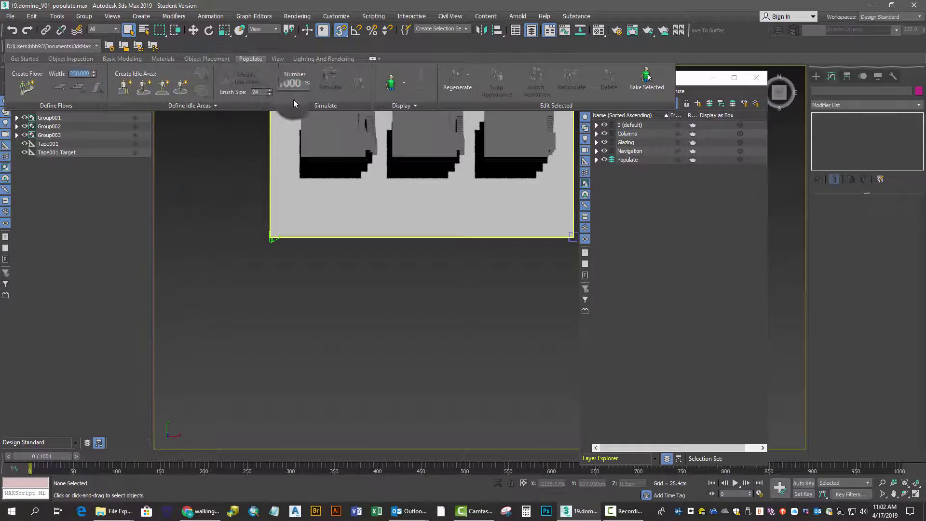
{"action": "left_click", "coordinate": [285, 200]}
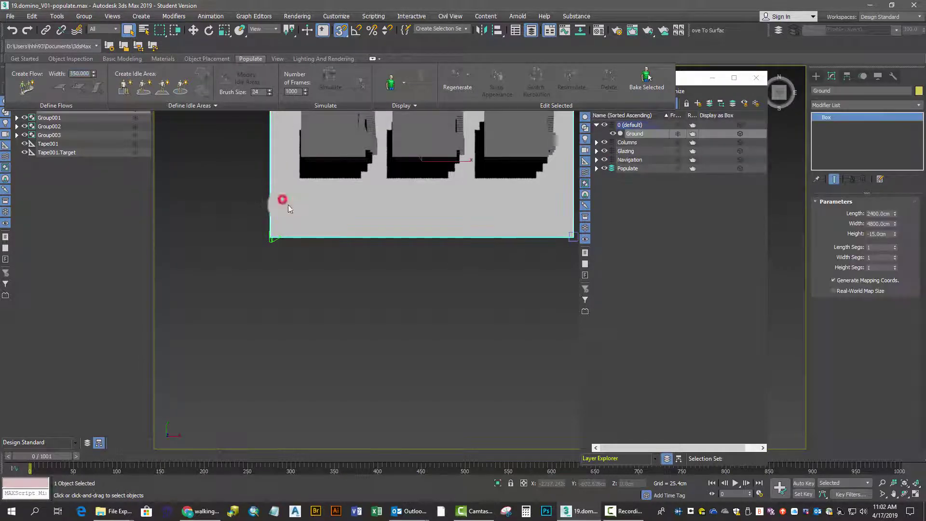
{"action": "left_click", "coordinate": [420, 201]}
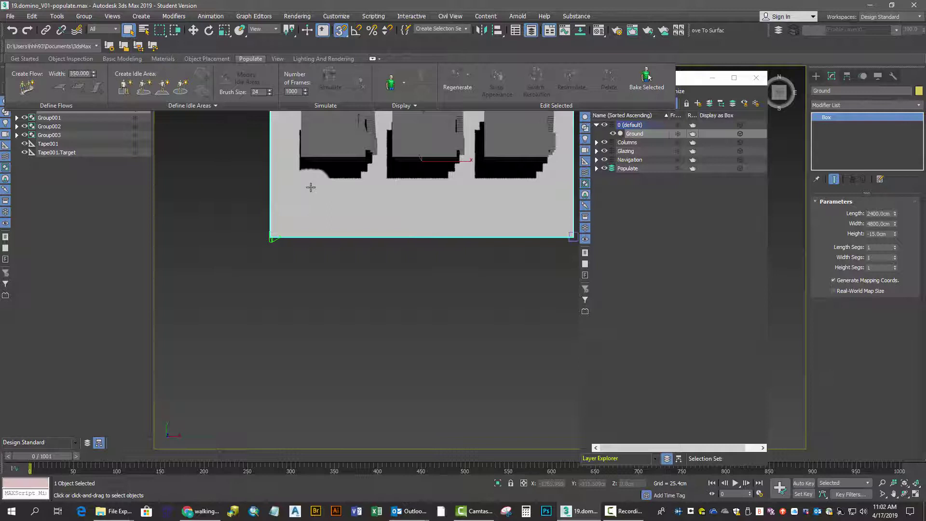
{"action": "left_click", "coordinate": [287, 193]}
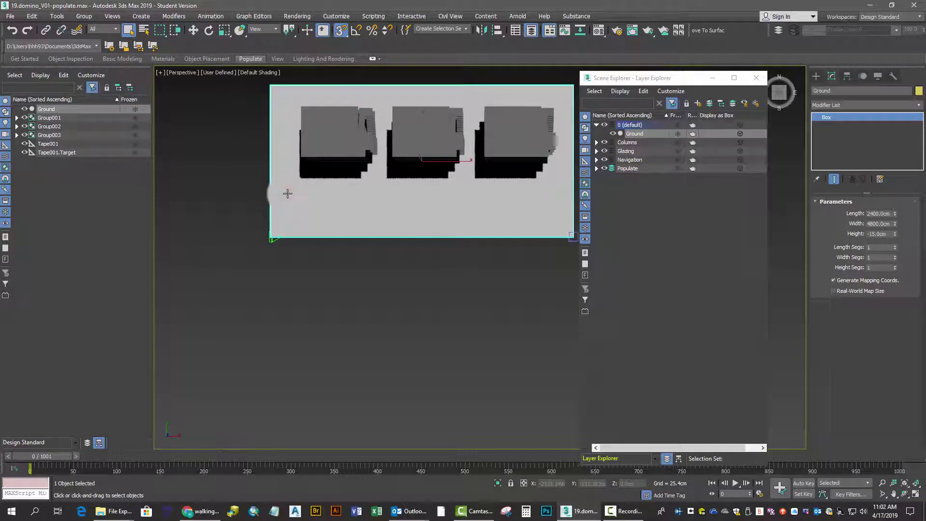
Draw a flow on the Ground from its left side to near its right edge
{"action": "left_click", "coordinate": [253, 59]}
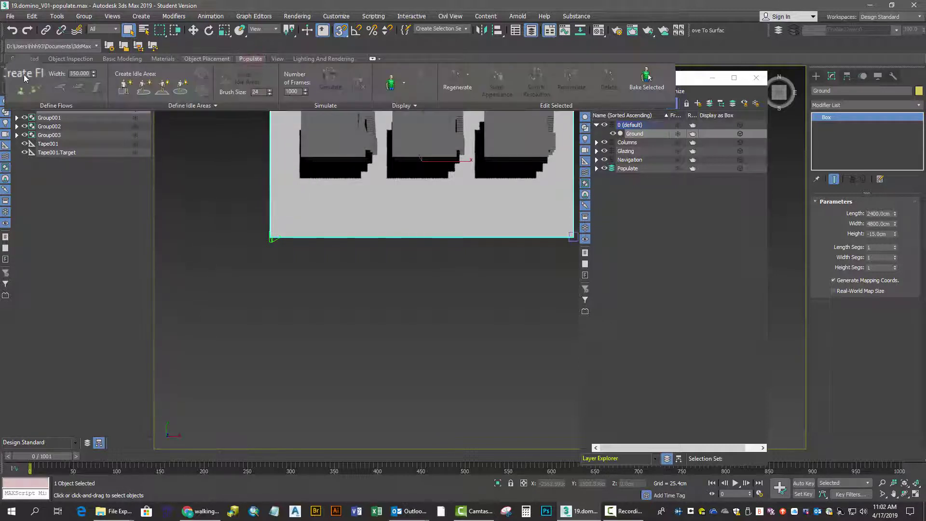
{"action": "left_click", "coordinate": [25, 87]}
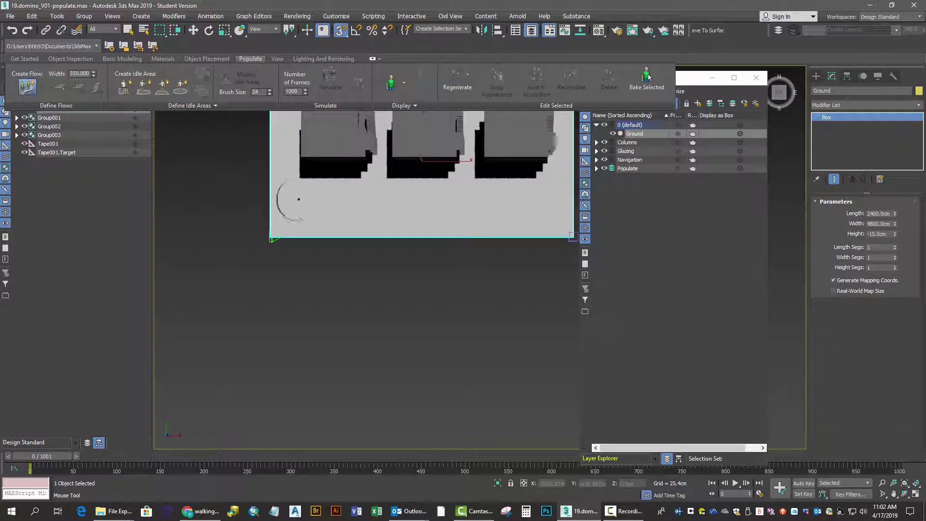
{"action": "left_click", "coordinate": [290, 199]}
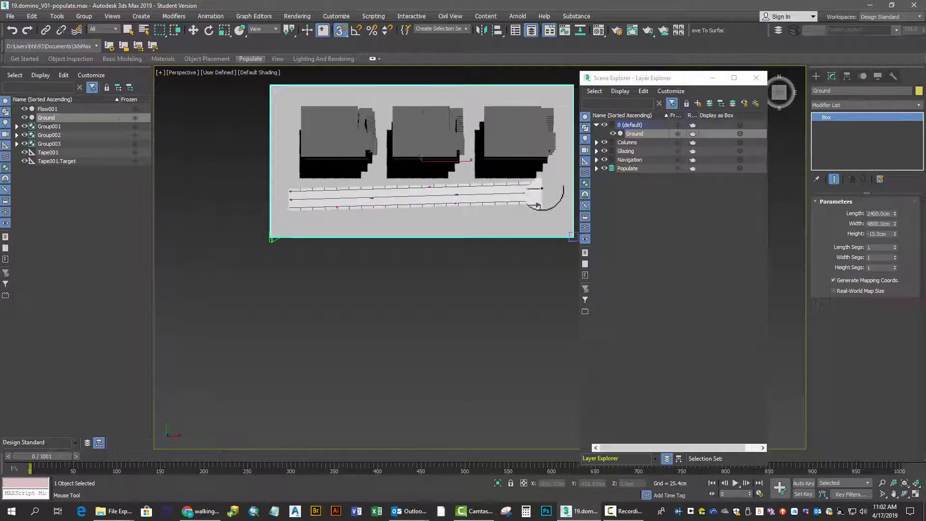
{"action": "left_click", "coordinate": [556, 202]}
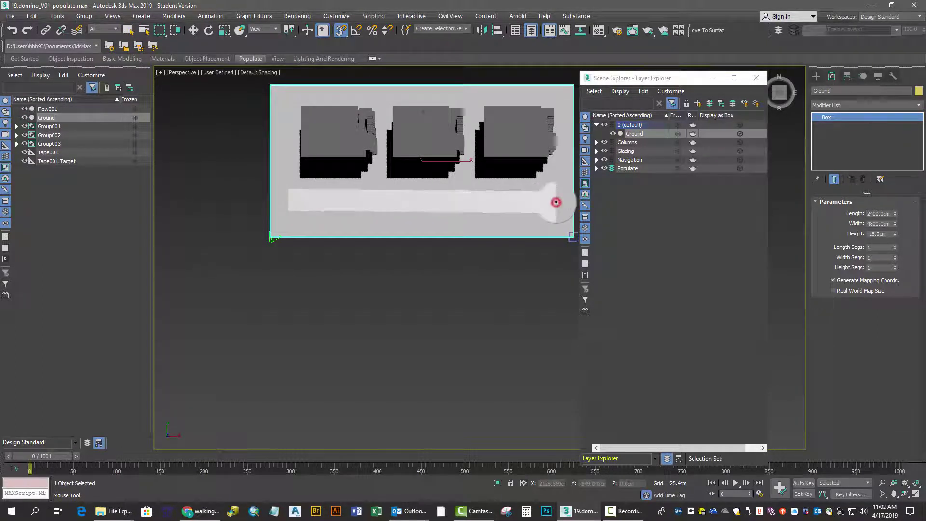
Finish the flow and drag its Density slider fully to the right
{"action": "right_click", "coordinate": [579, 187]}
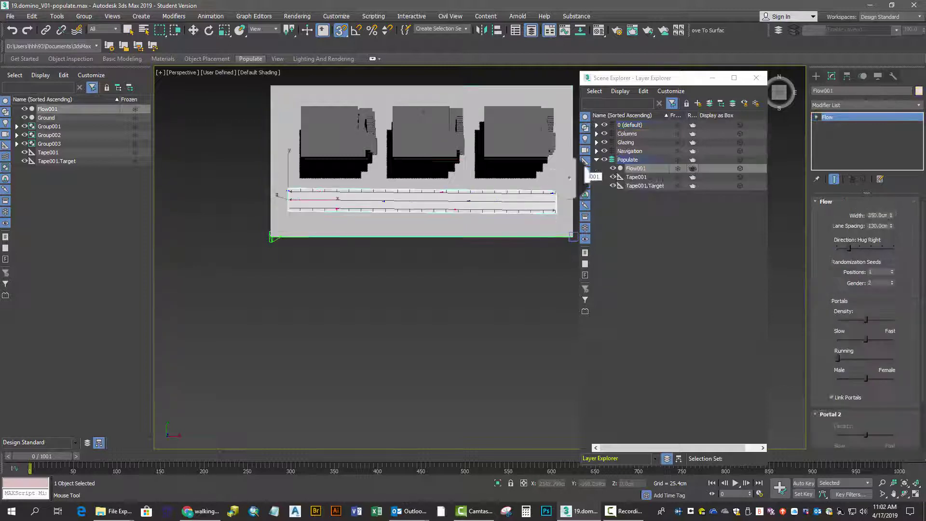
{"action": "left_click", "coordinate": [878, 272]}
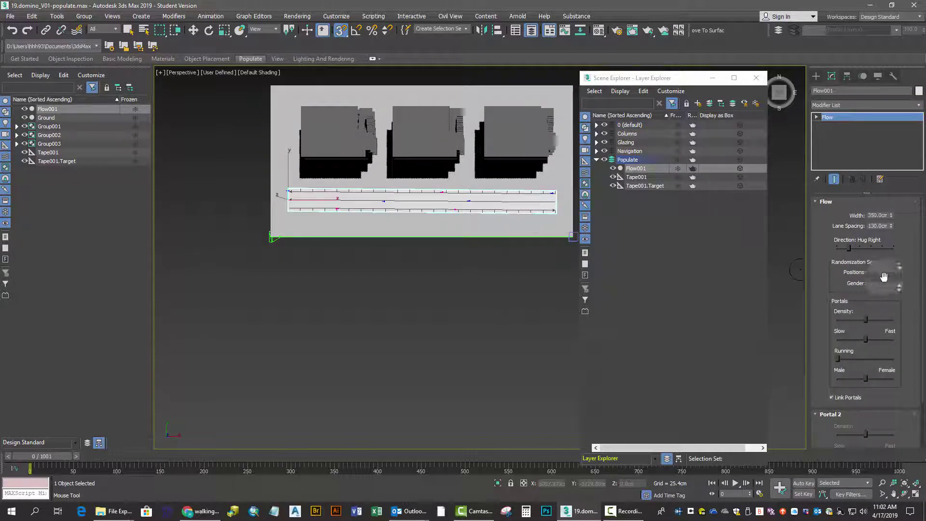
{"action": "left_click_drag", "start_coordinate": [866, 339], "coordinate": [897, 324]}
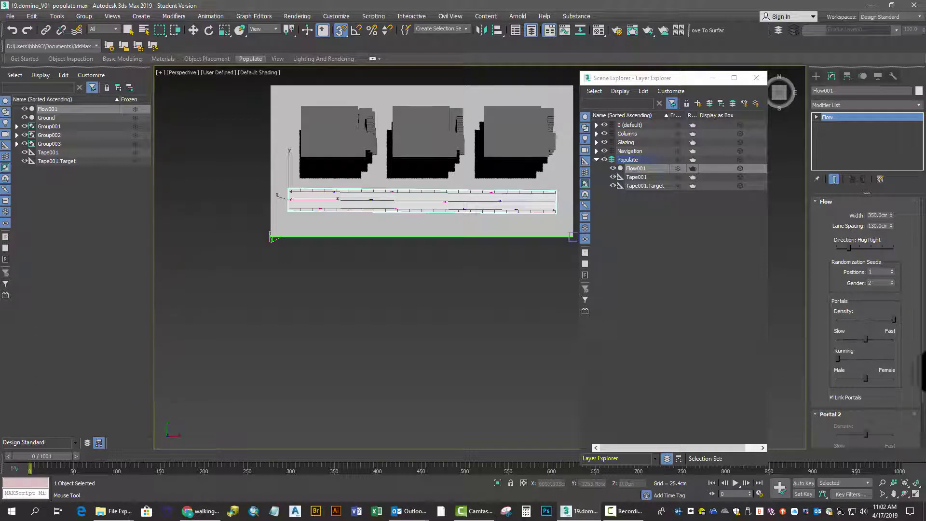
{"action": "scroll", "coordinate": [922, 370], "scroll_direction": "down", "scroll_amount": 2}
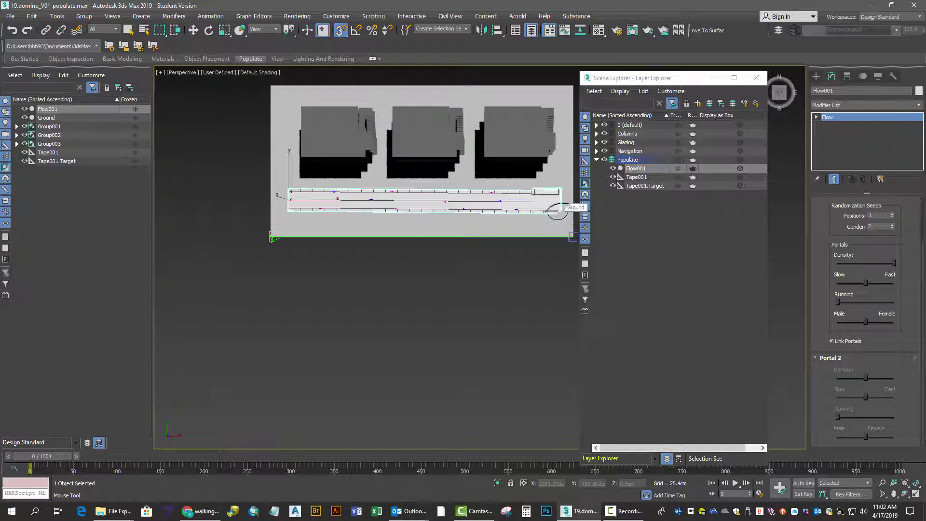
{"action": "left_click", "coordinate": [239, 57]}
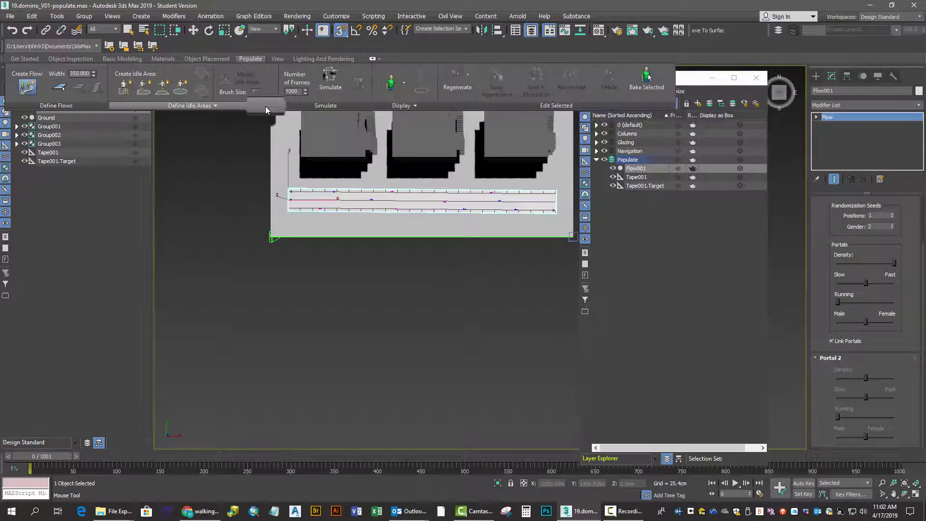
Run Simulate and answer Yes to download the missing Populate data
{"action": "left_click", "coordinate": [324, 86]}
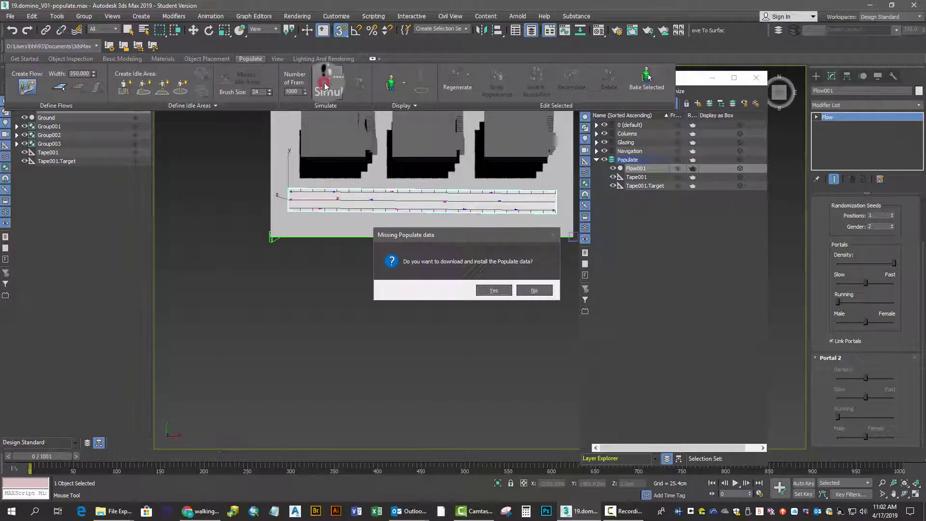
{"action": "left_click", "coordinate": [492, 291]}
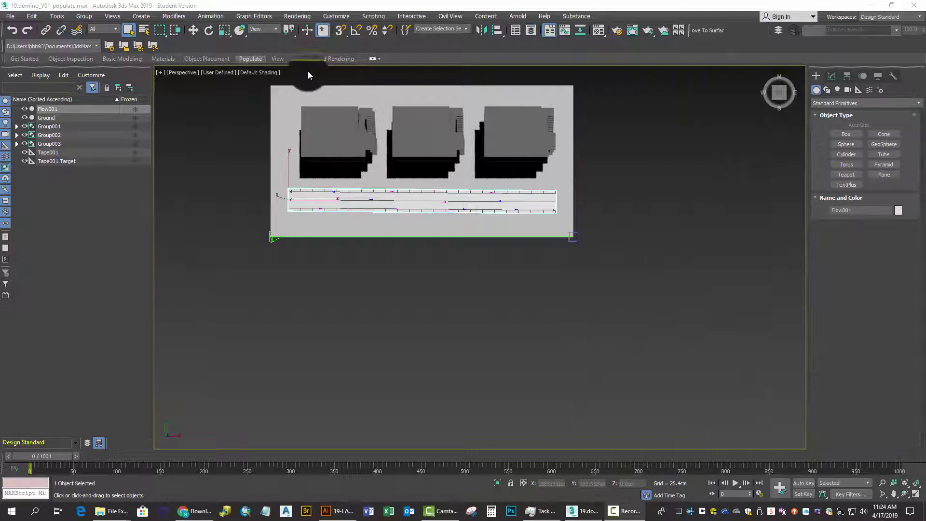
{"action": "left_click", "coordinate": [242, 60]}
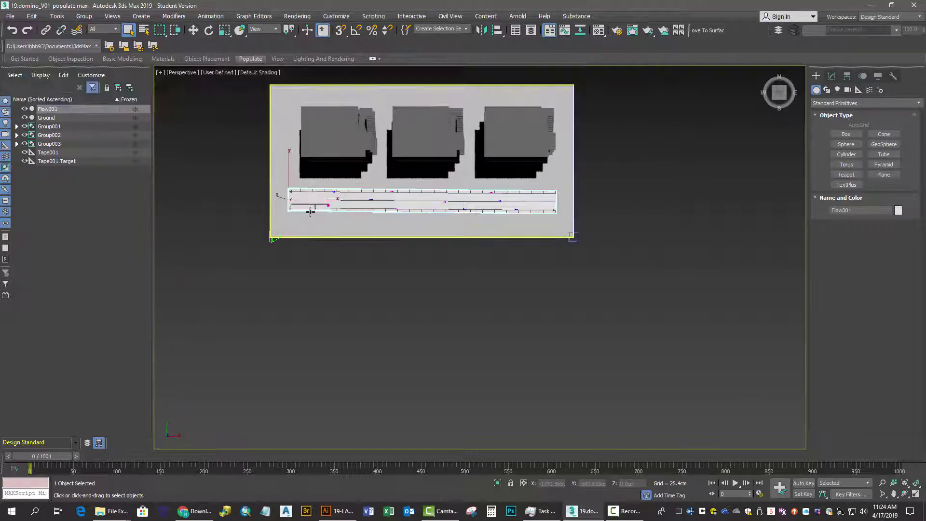
{"action": "left_click", "coordinate": [250, 59]}
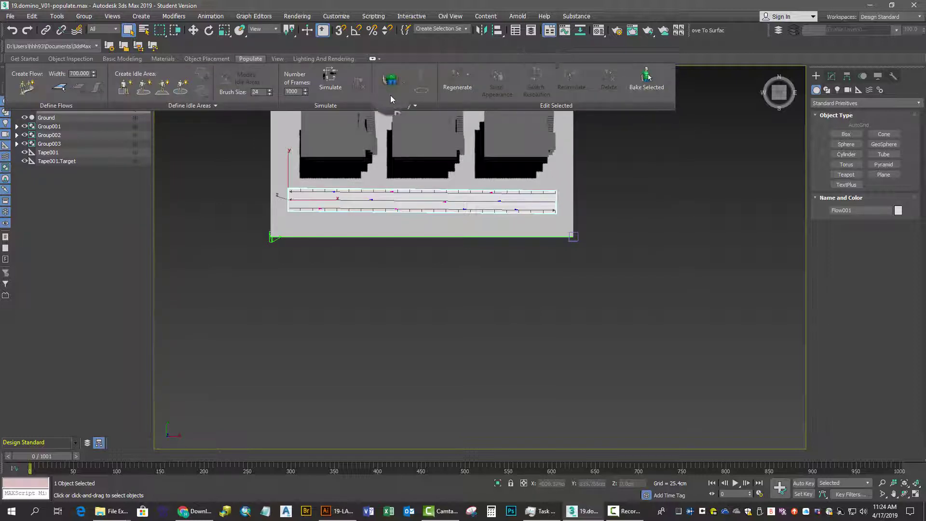
Simulate the crowd so male and female walkers fill Flow001
{"action": "left_click", "coordinate": [331, 83]}
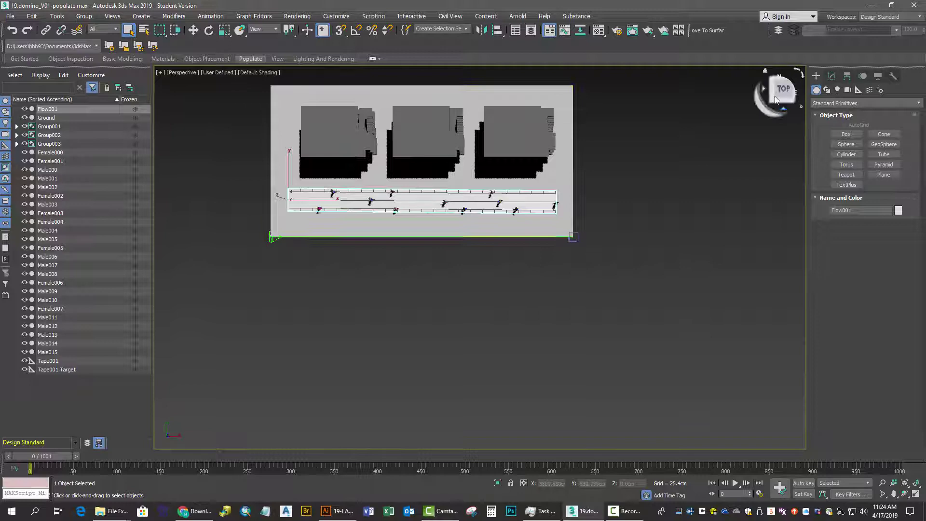
Tilt and zoom the view out over the street, then play the walking animation
{"action": "left_click", "coordinate": [794, 93]}
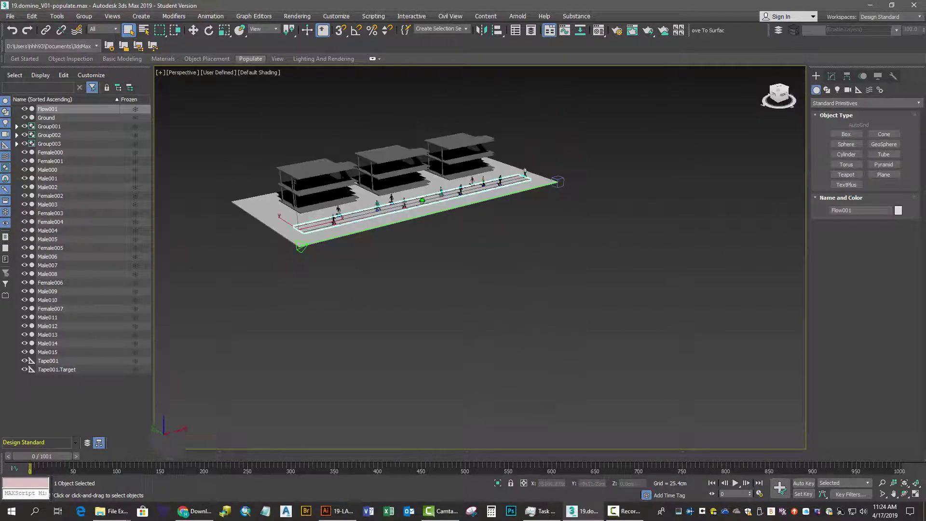
{"action": "scroll", "coordinate": [420, 200], "scroll_direction": "up", "scroll_amount": 8}
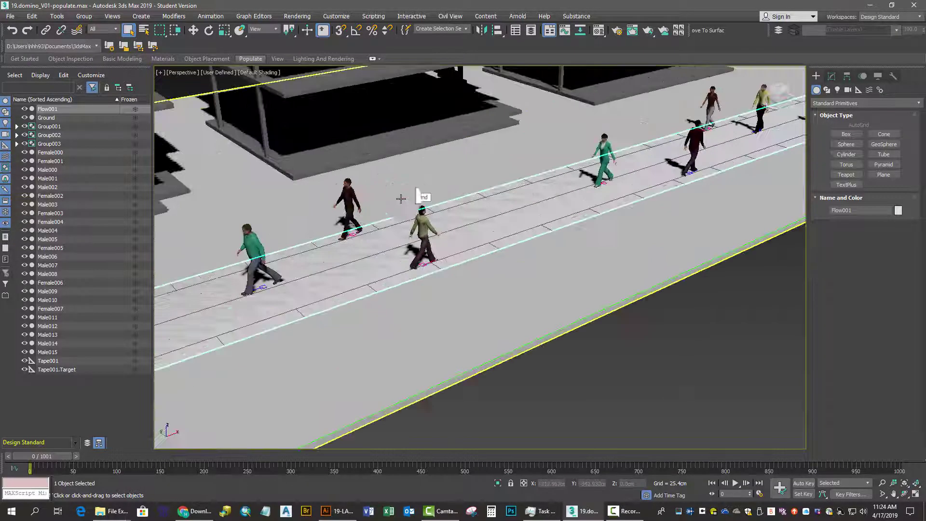
{"action": "scroll", "coordinate": [420, 200], "scroll_direction": "down", "scroll_amount": 4}
{"action": "scroll", "coordinate": [423, 198], "scroll_direction": "down", "scroll_amount": 3}
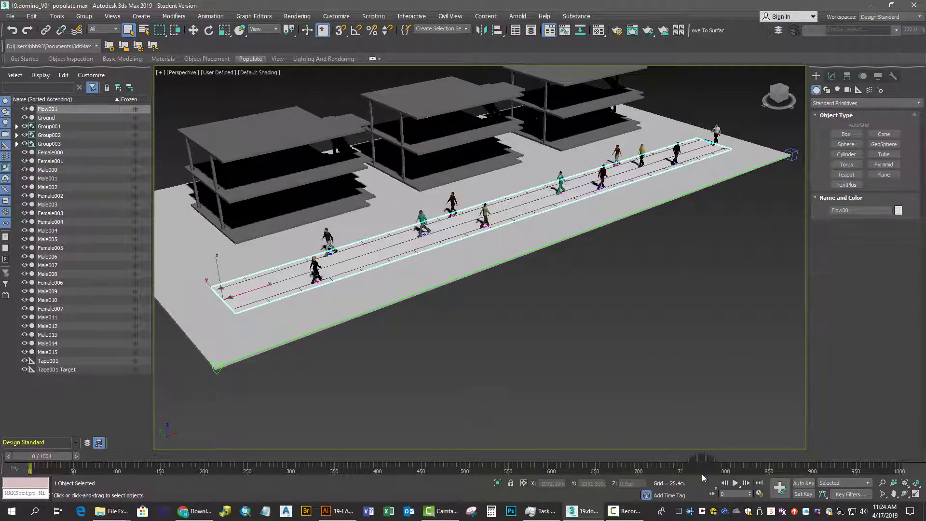
{"action": "left_click", "coordinate": [735, 483]}
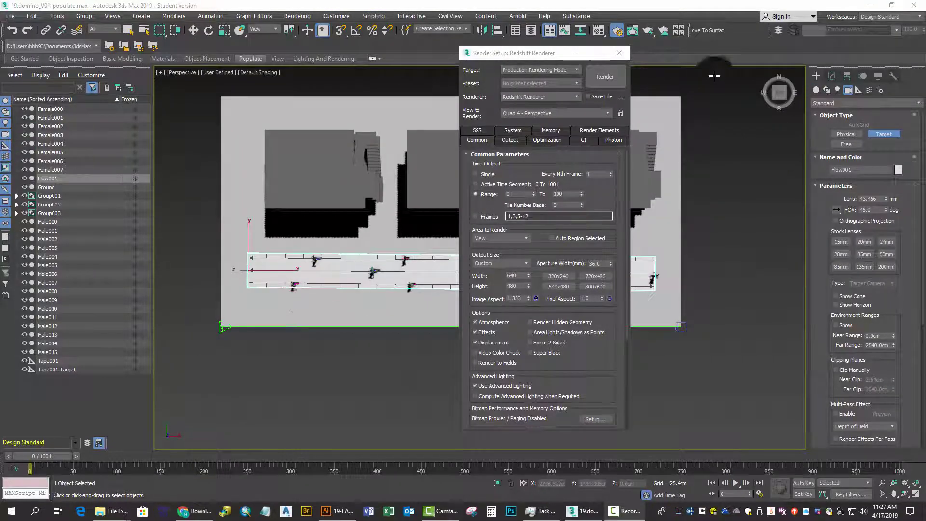
Drag a target camera in the Top view from the ground's bottom-left corner toward the buildings
{"action": "left_click", "coordinate": [574, 53]}
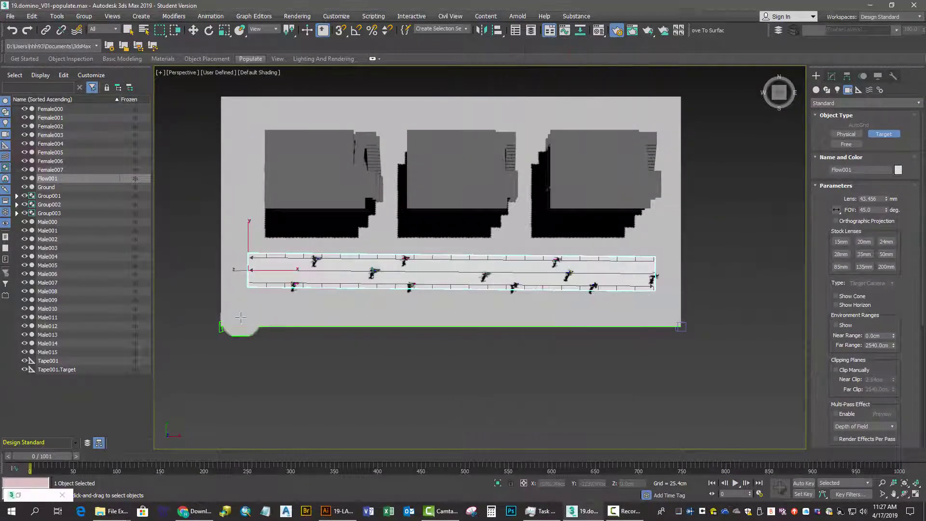
{"action": "left_click_drag", "start_coordinate": [230, 318], "coordinate": [415, 210]}
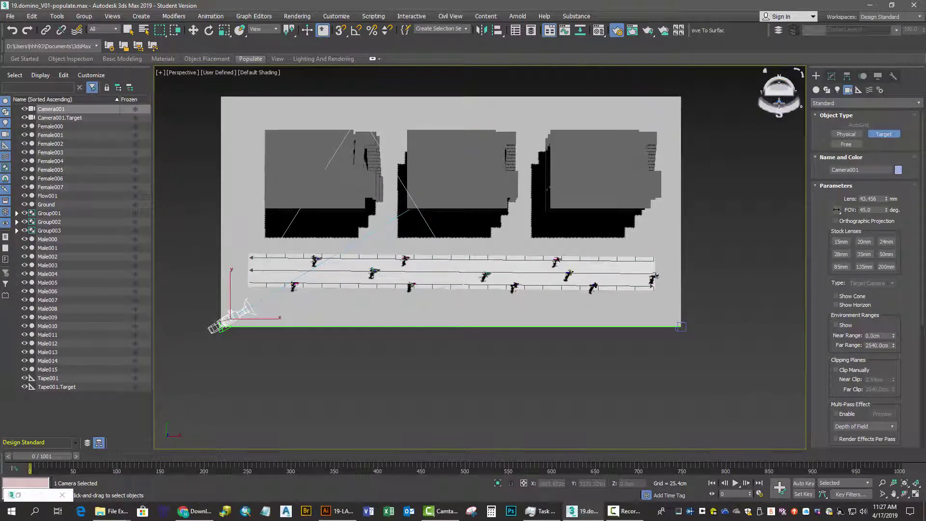
Move Camera001 and its target up on Z, the target to 266.404 cm
{"action": "left_click", "coordinate": [130, 30]}
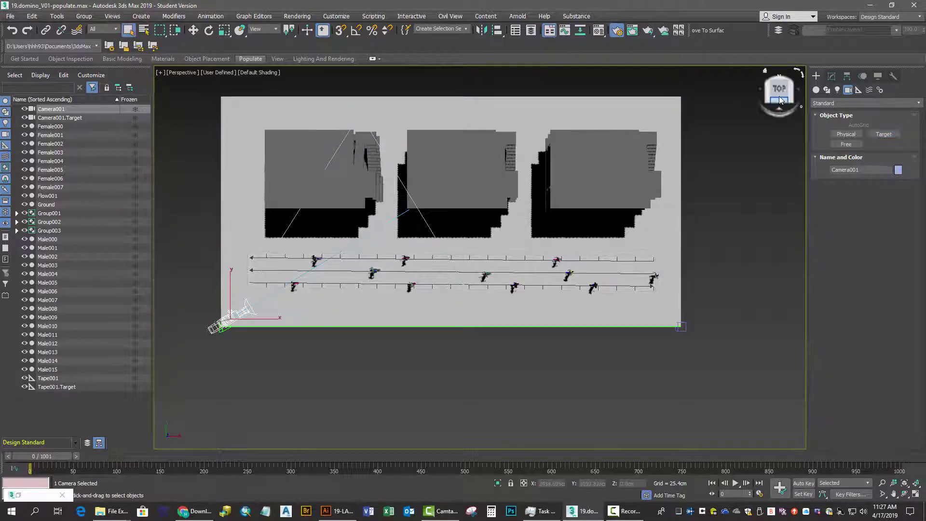
{"action": "left_click", "coordinate": [781, 101]}
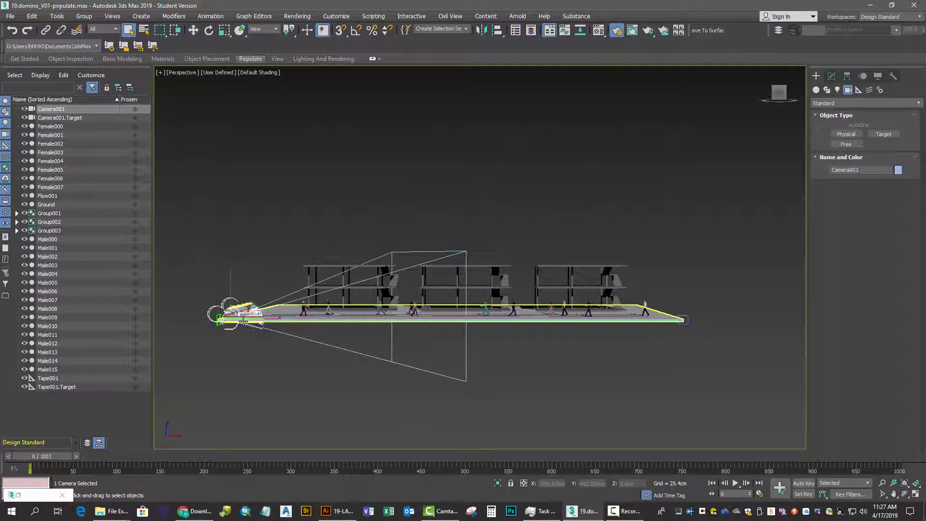
{"action": "left_click", "coordinate": [193, 31]}
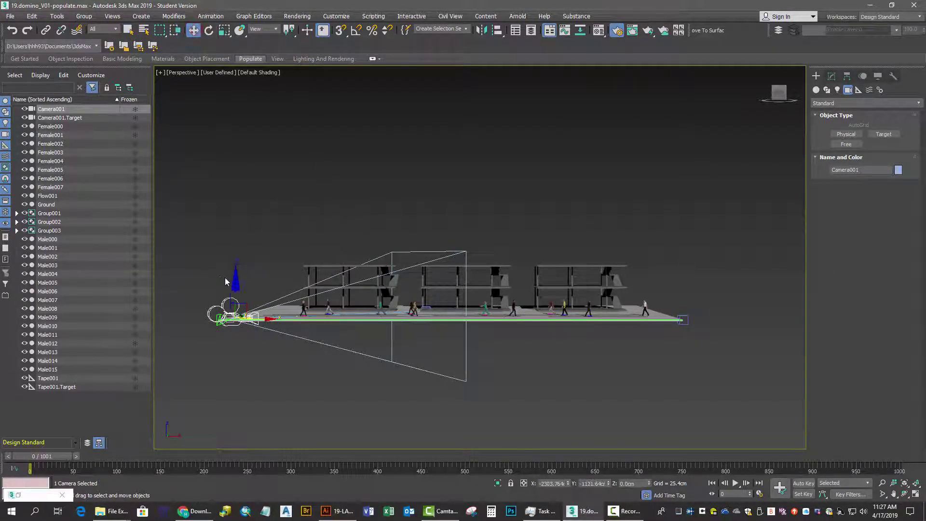
{"action": "left_click_drag", "start_coordinate": [231, 277], "coordinate": [231, 255]}
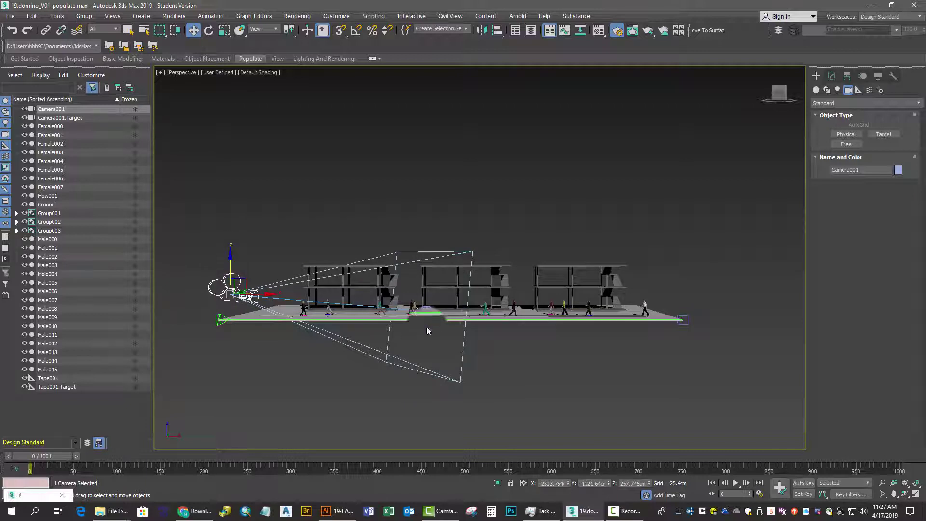
{"action": "left_click", "coordinate": [427, 310]}
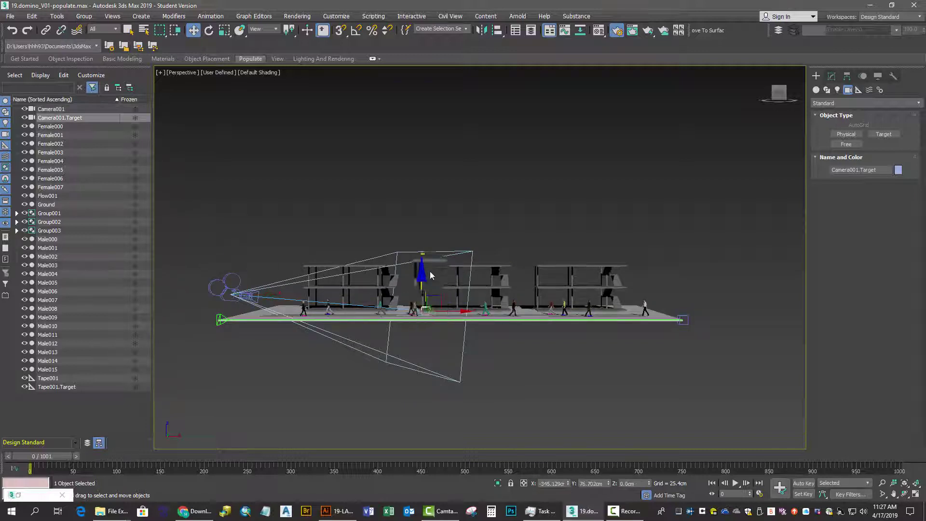
{"action": "left_click_drag", "start_coordinate": [426, 273], "coordinate": [427, 253]}
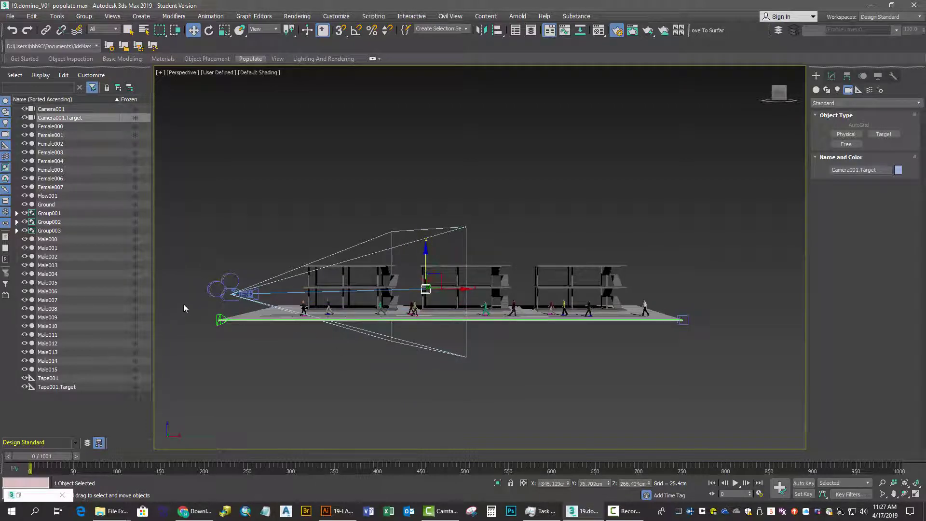
Restore the four-viewport layout and set the Perspective viewport to Camera001
{"action": "left_click", "coordinate": [916, 494]}
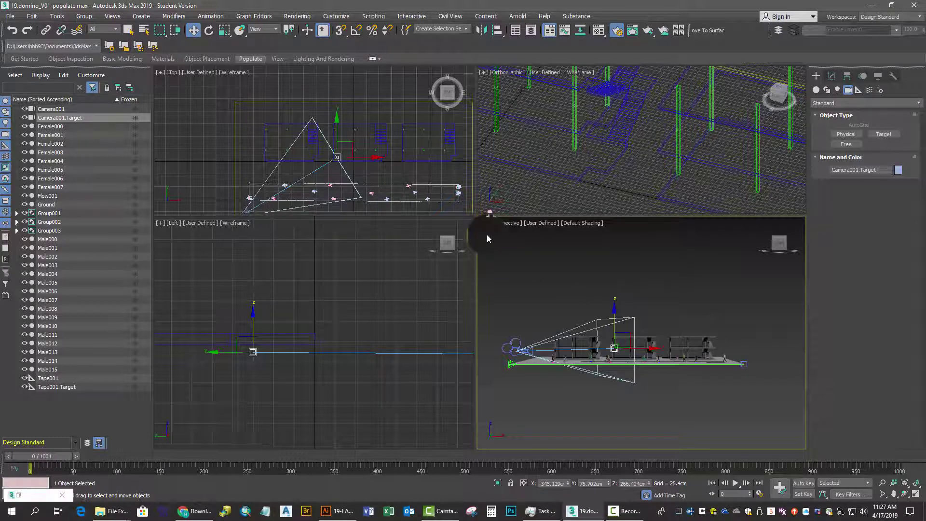
{"action": "left_click", "coordinate": [500, 225]}
{"action": "mouse_move", "coordinate": [627, 232]}
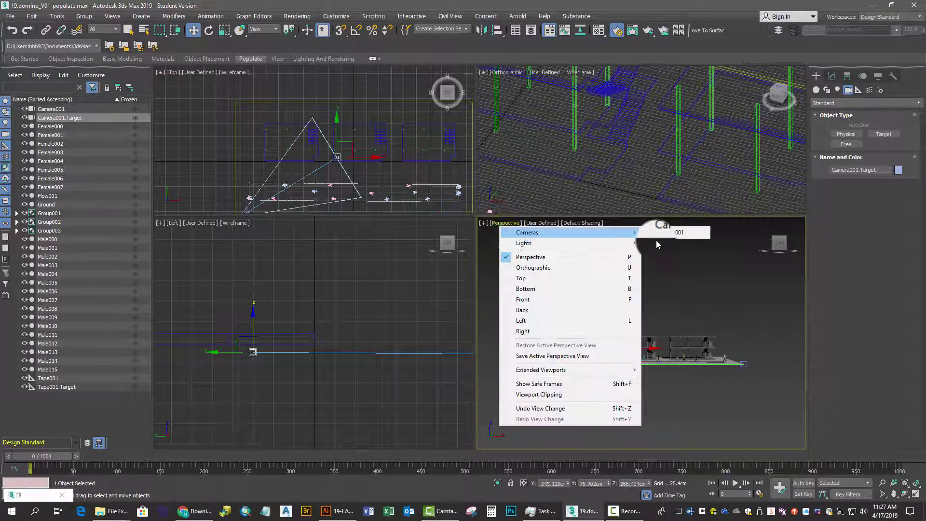
{"action": "left_click", "coordinate": [659, 237]}
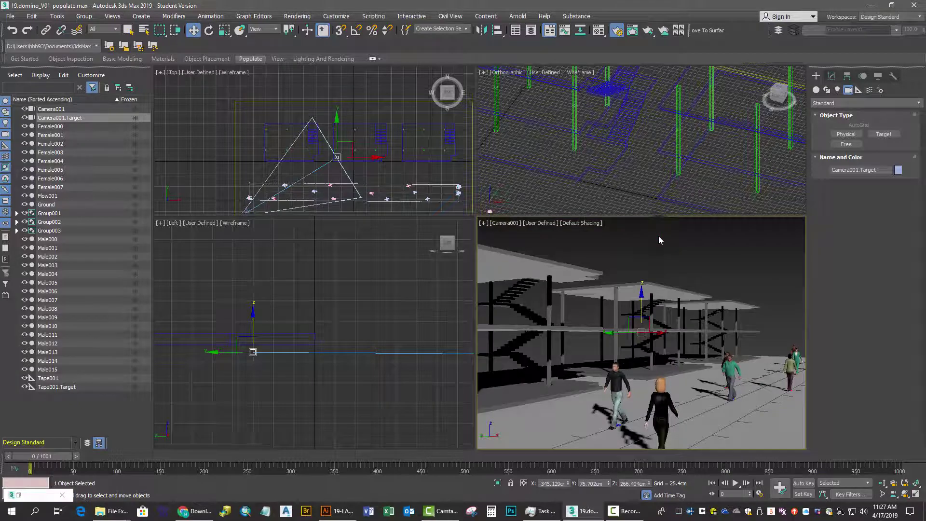
Set the Render Setup range start to frame 200, edit the To field, and close the dialog
{"action": "left_click", "coordinate": [619, 35]}
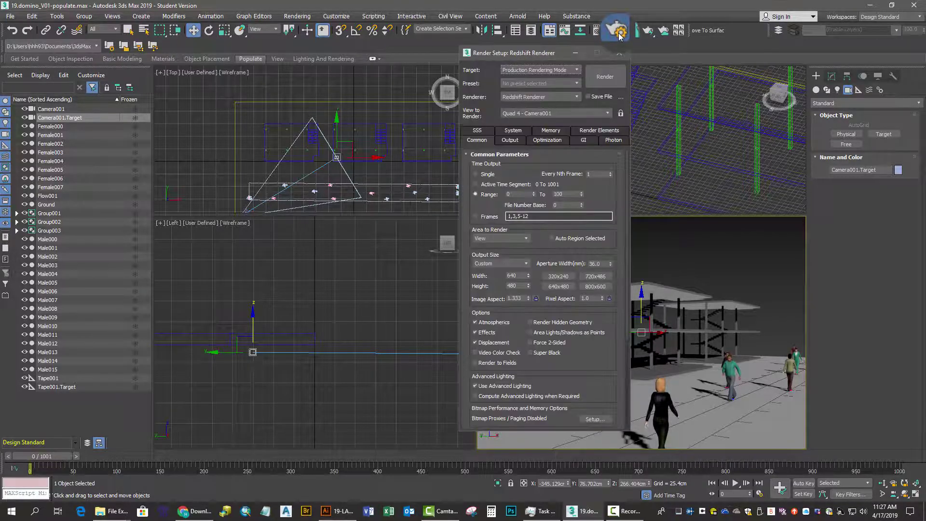
{"action": "left_click_drag", "start_coordinate": [523, 55], "coordinate": [468, 54]}
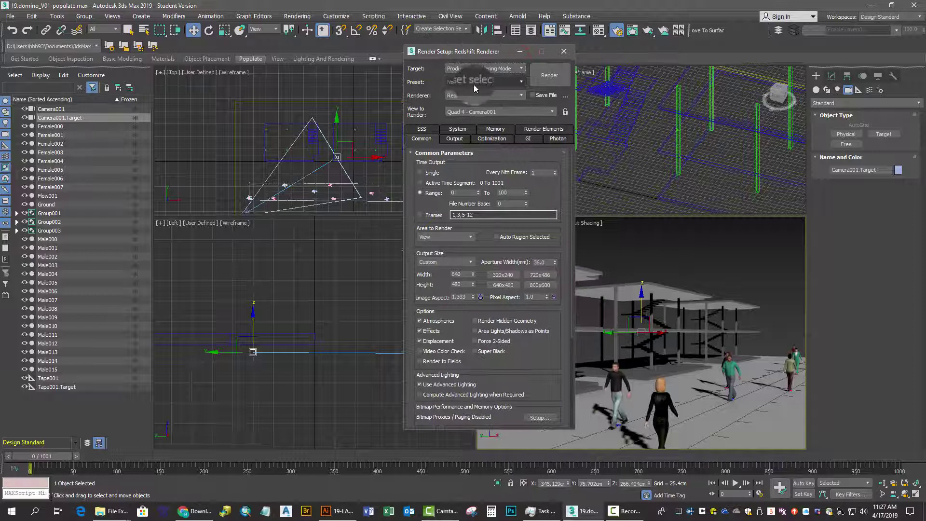
{"action": "left_click", "coordinate": [463, 193]}
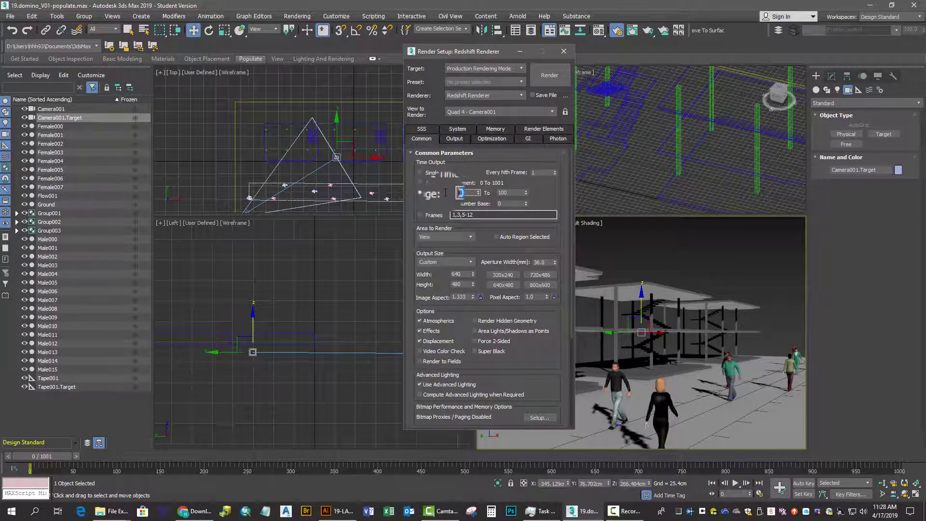
{"action": "type", "text": "200"}
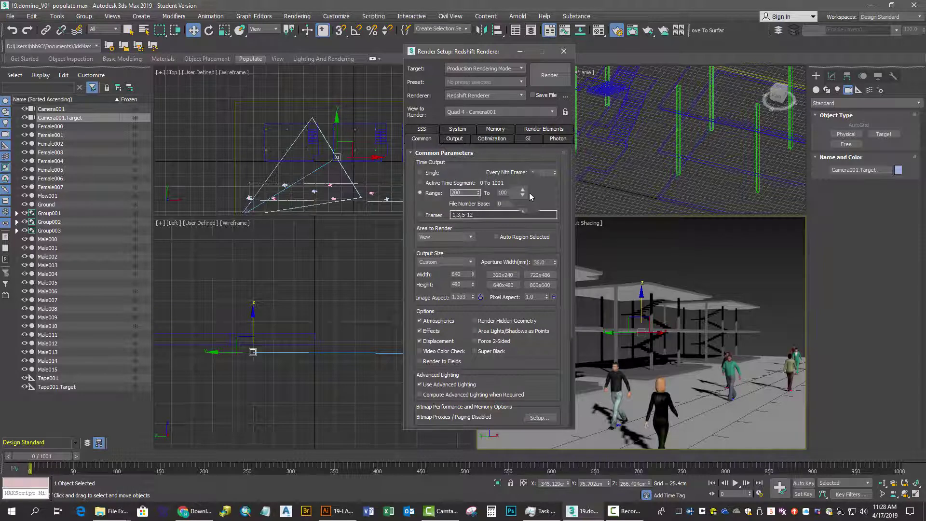
{"action": "key", "text": "Tab"}
{"action": "type", "text": "2"}
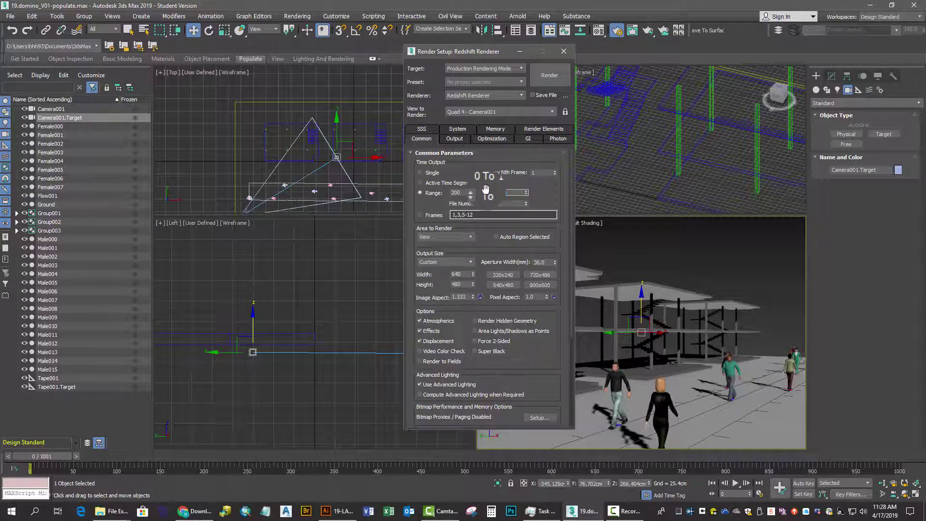
{"action": "left_click", "coordinate": [564, 50]}
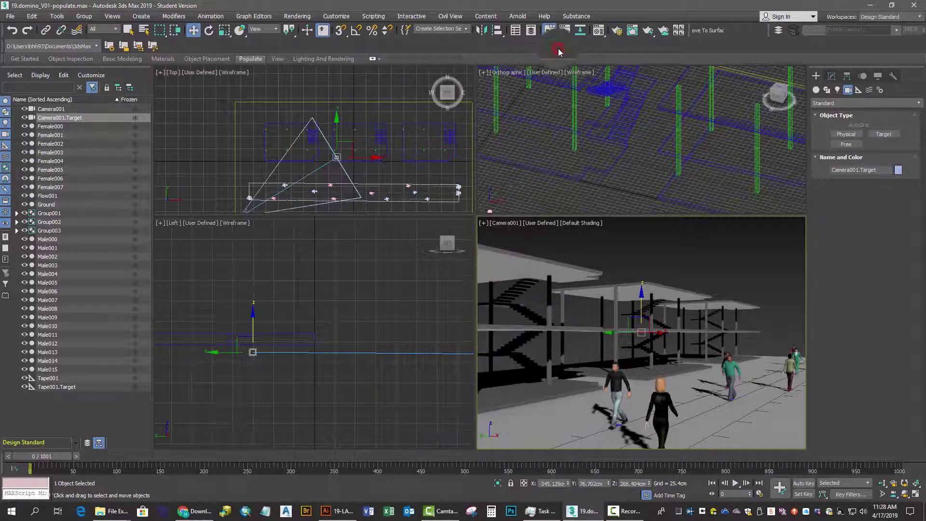
Move Camera001's target toward the buildings in the Top viewport, deselect, and reopen Render Setup
{"action": "left_click", "coordinate": [347, 144]}
{"action": "left_click_drag", "start_coordinate": [348, 144], "coordinate": [347, 125]}
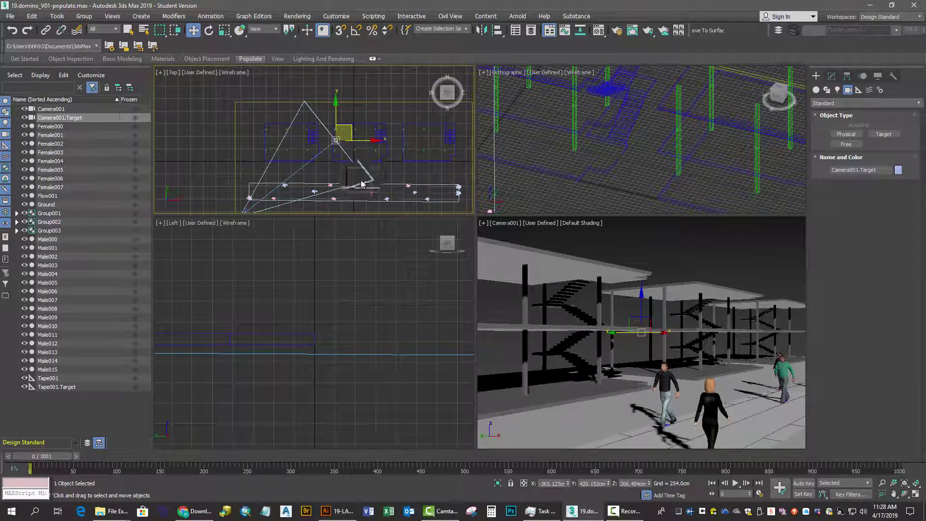
{"action": "right_click", "coordinate": [601, 246]}
{"action": "left_click", "coordinate": [601, 247]}
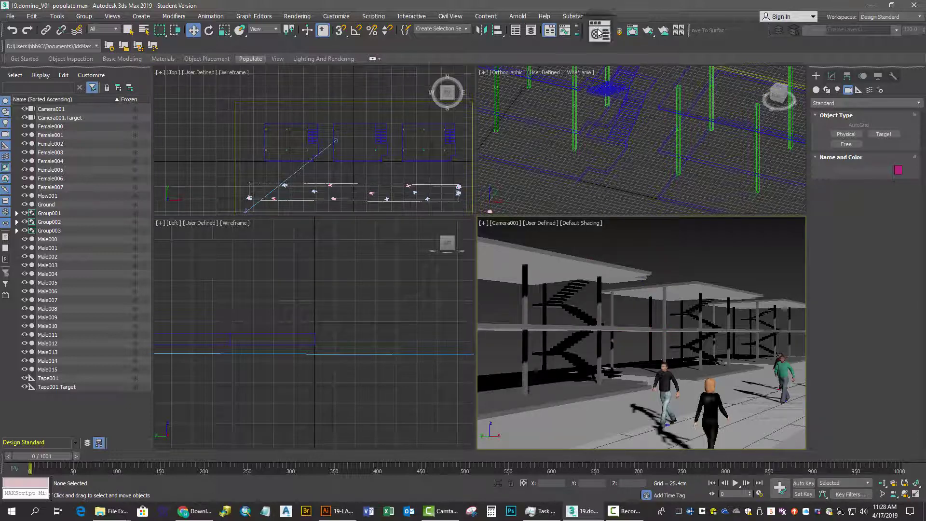
{"action": "left_click", "coordinate": [618, 32]}
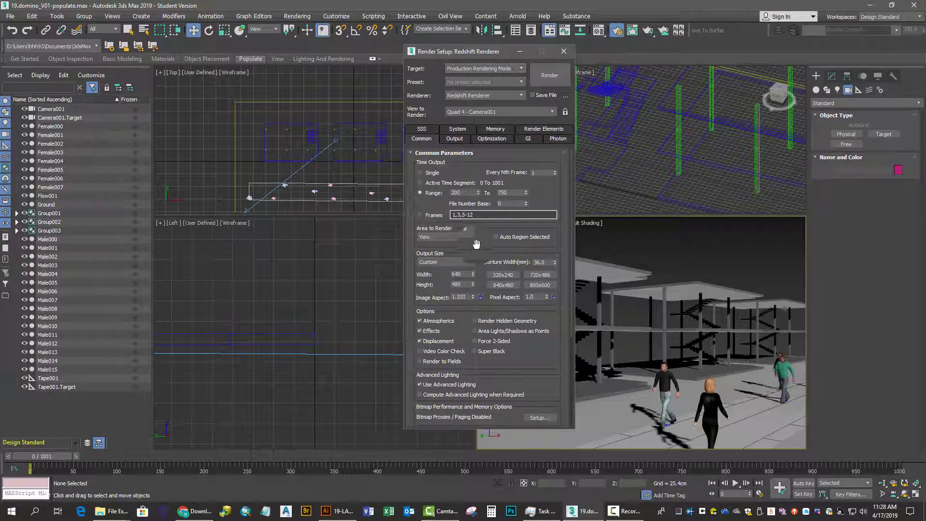
Save render output as BMP file '19Populate' in renderoutput, accepting the default BMP configuration
{"action": "left_click", "coordinate": [530, 94]}
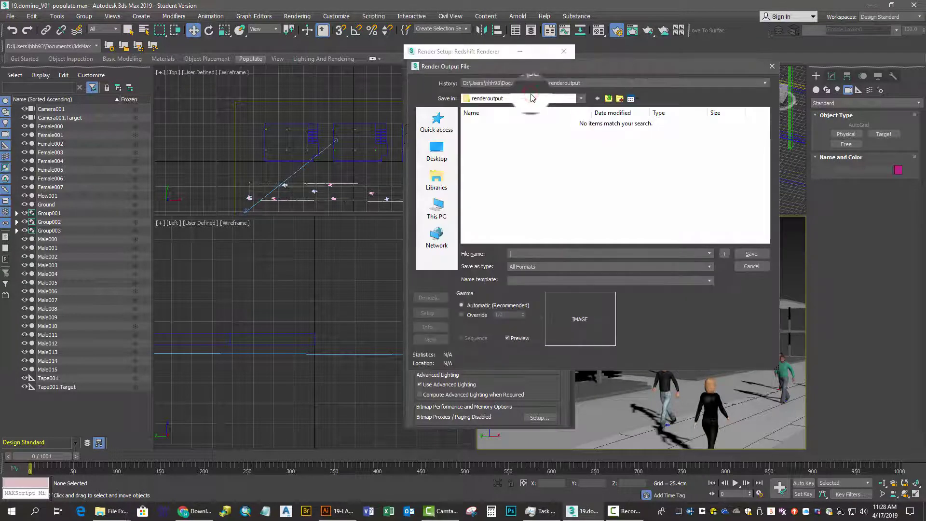
{"action": "left_click", "coordinate": [520, 254]}
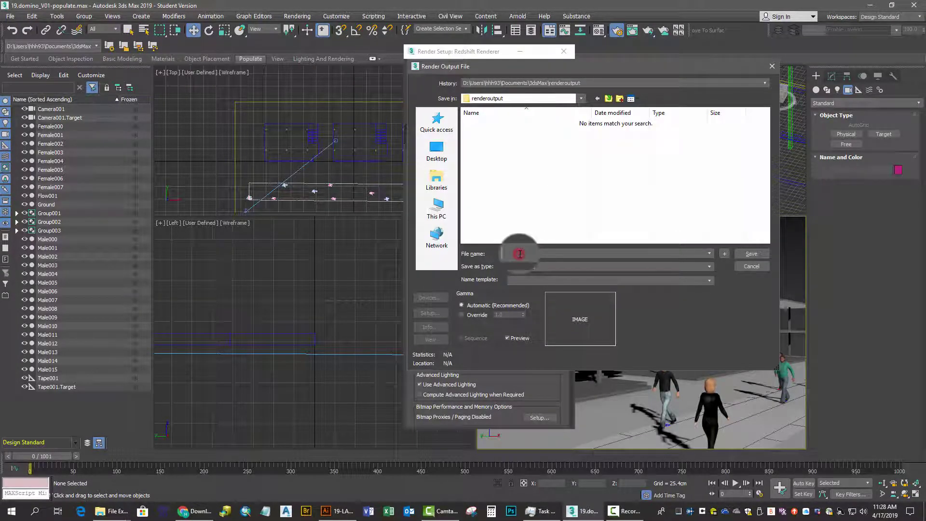
{"action": "type", "text": "Populat"}
{"action": "key", "text": "BackSpace"}
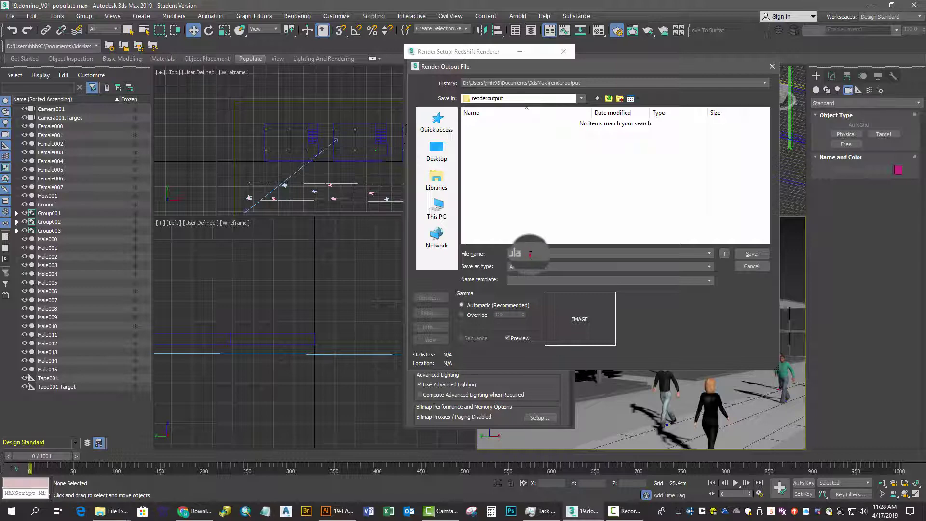
{"action": "double_click", "coordinate": [520, 253]}
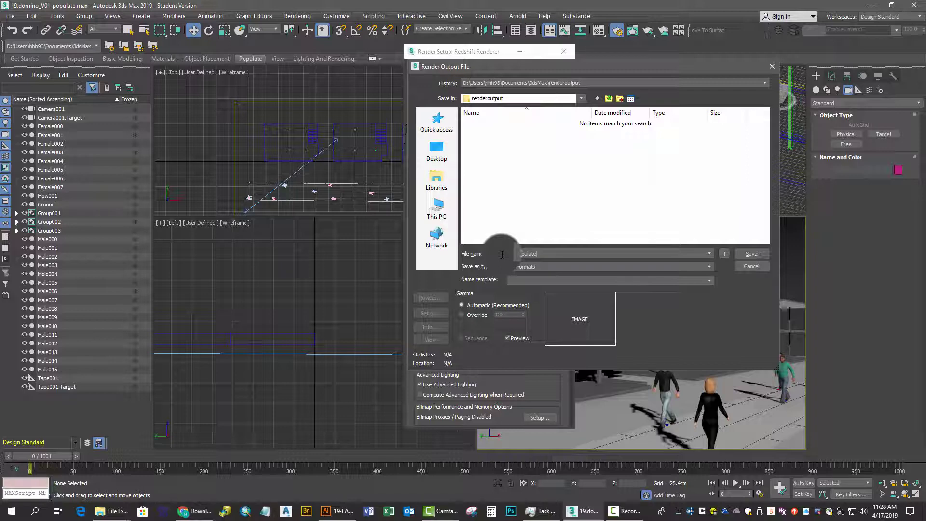
{"action": "left_click", "coordinate": [556, 268]}
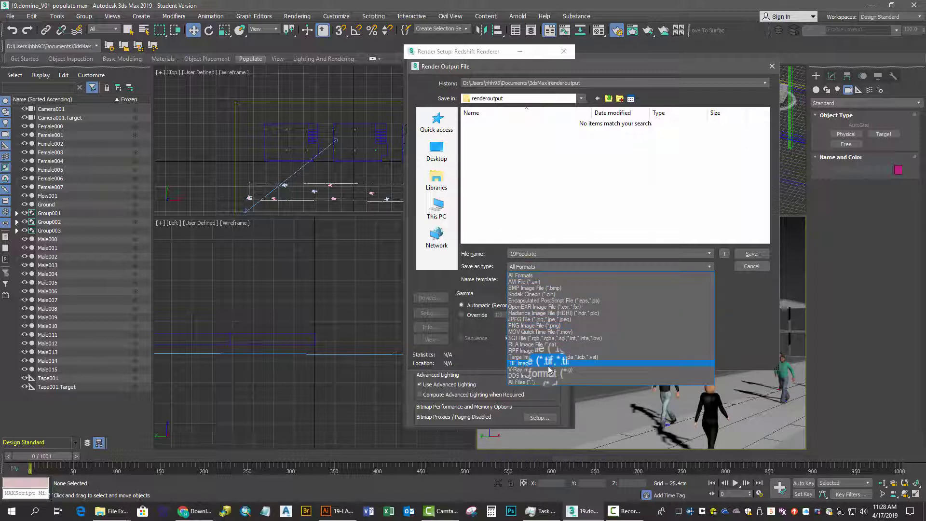
{"action": "left_click", "coordinate": [547, 288]}
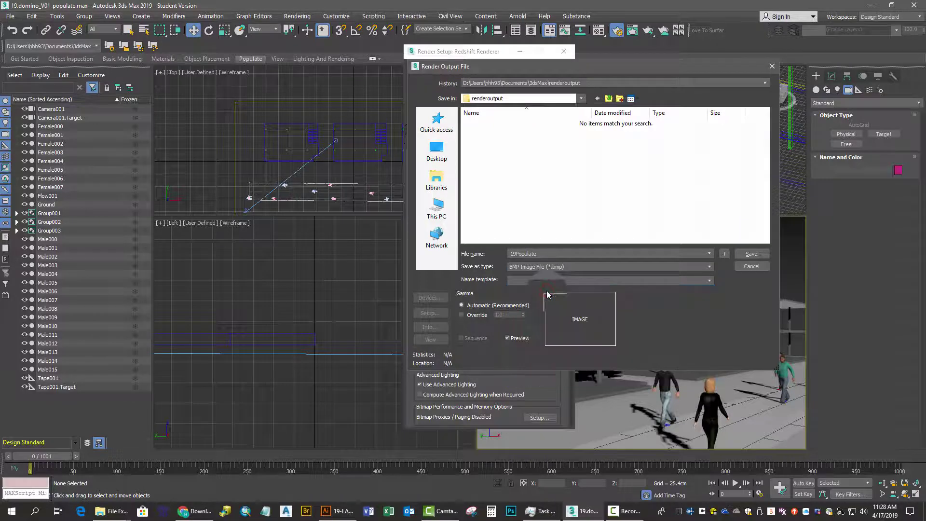
{"action": "left_click", "coordinate": [742, 256]}
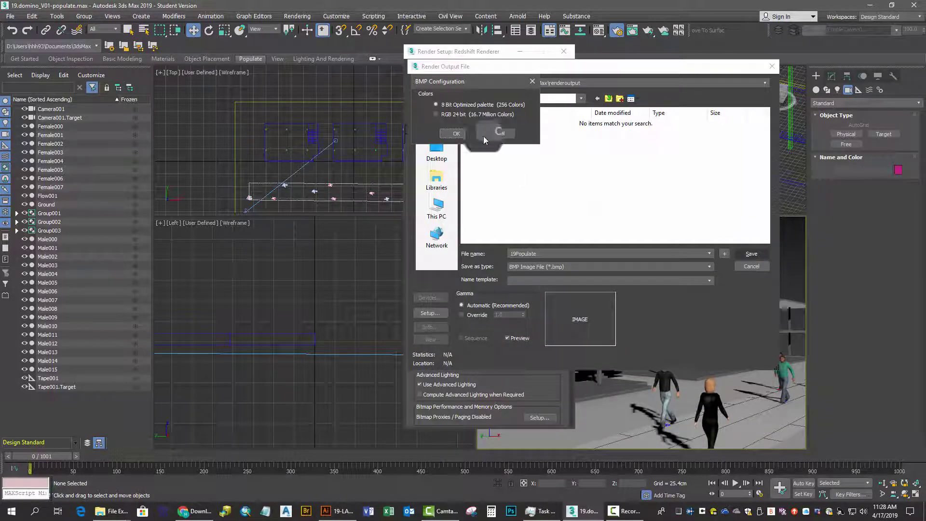
{"action": "left_click", "coordinate": [464, 139]}
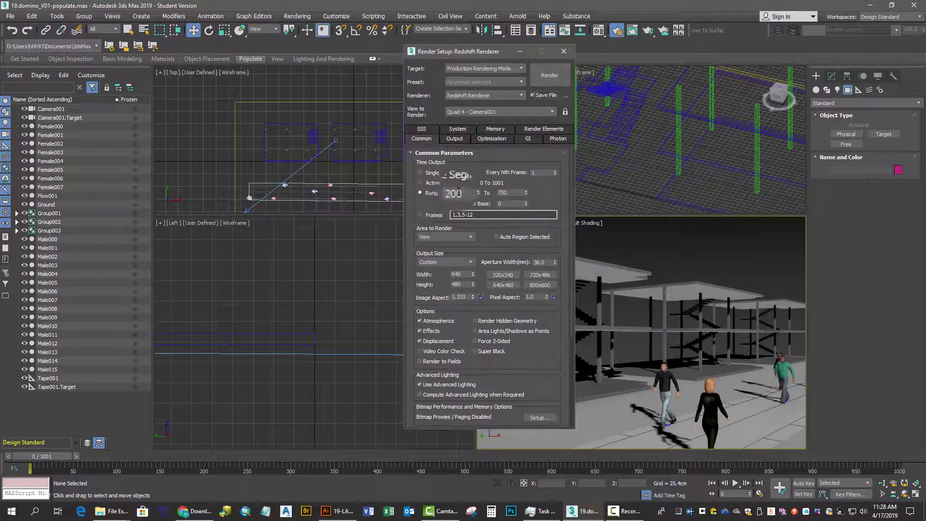
Set the render range to frames 200–750 and render the 19Populate BMP sequence
{"action": "left_click", "coordinate": [421, 193]}
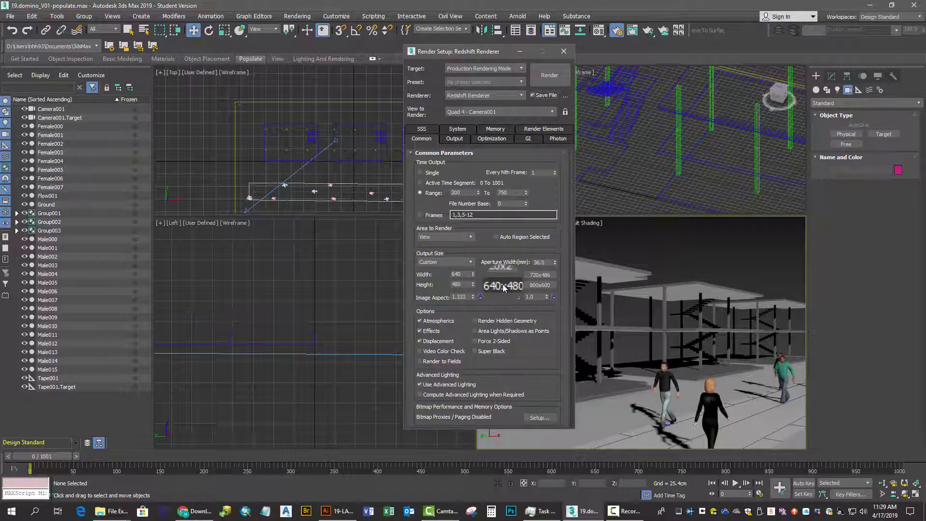
{"action": "left_click_drag", "start_coordinate": [571, 281], "coordinate": [574, 377]}
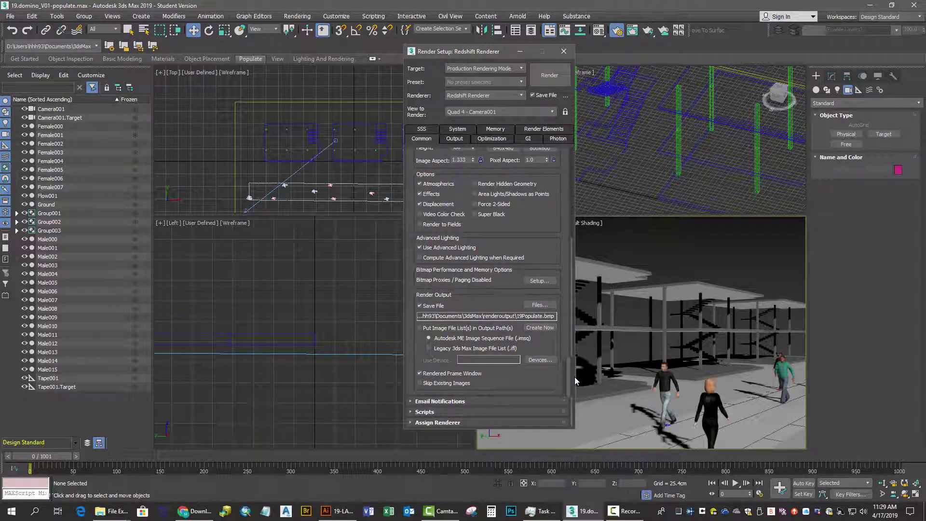
{"action": "left_click_drag", "start_coordinate": [574, 377], "coordinate": [571, 216]}
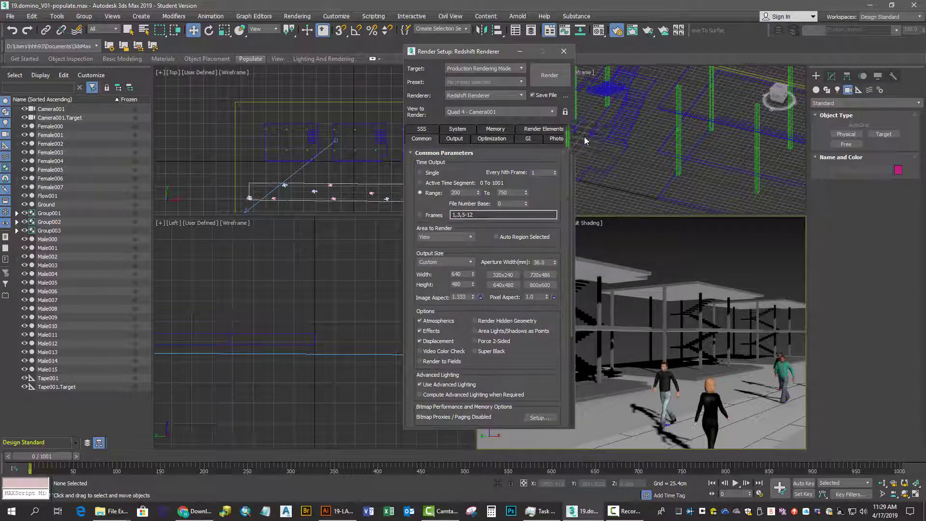
{"action": "left_click", "coordinate": [550, 77]}
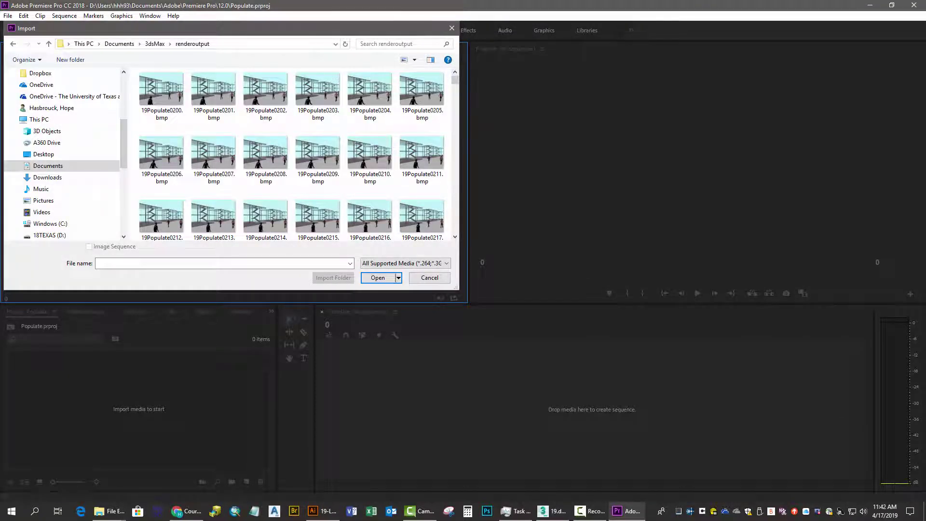
Import 19Populate0200.bmp as an image sequence and place the clip on the timeline
{"action": "left_click_drag", "start_coordinate": [164, 93], "coordinate": [145, 265]}
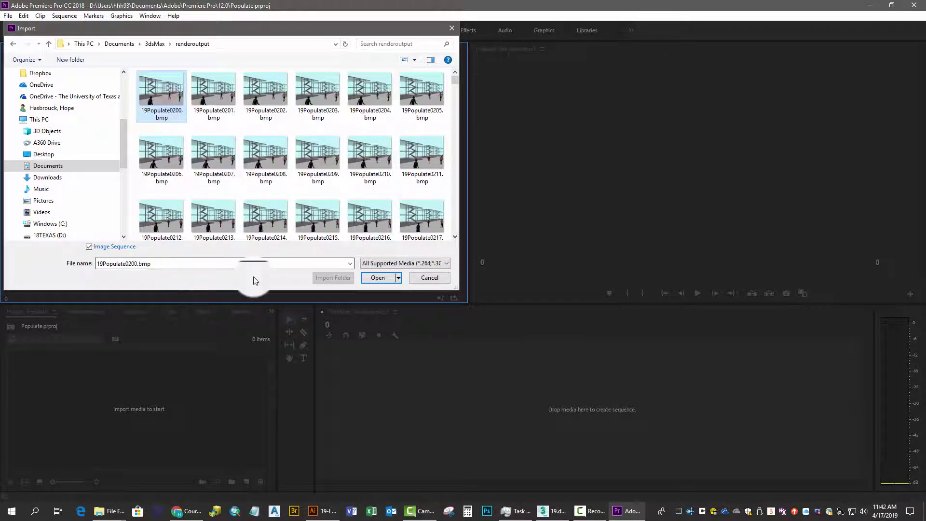
{"action": "left_click", "coordinate": [377, 277]}
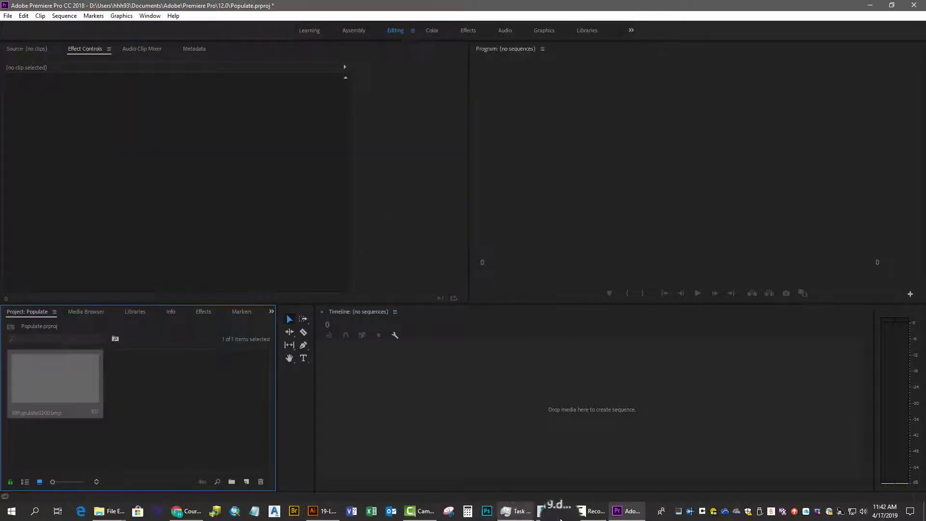
{"action": "left_click", "coordinate": [590, 515]}
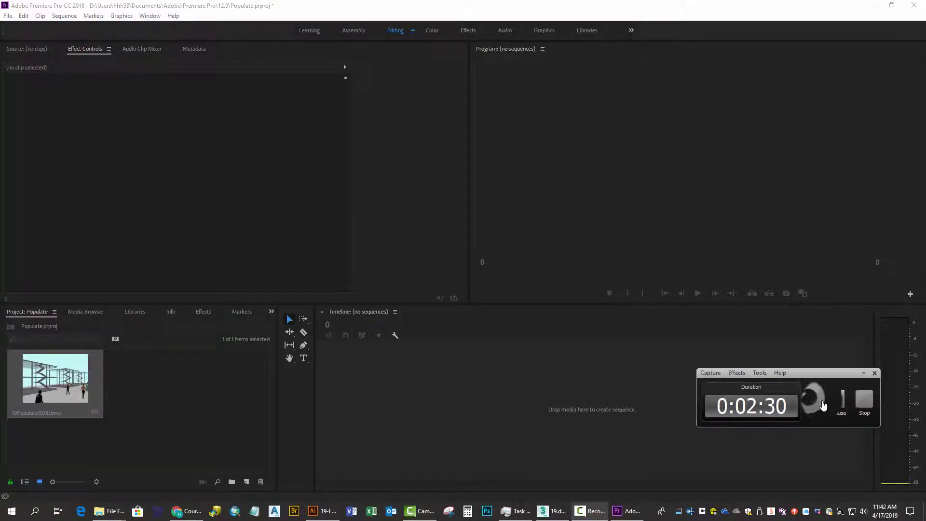
{"action": "left_click", "coordinate": [843, 404]}
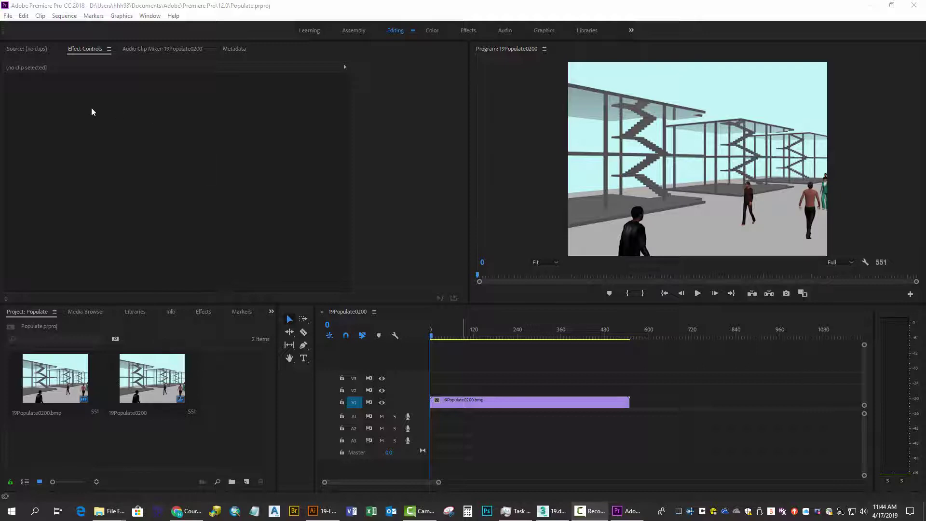
Open the Export Media settings for the 19Populate0200 sequence
{"action": "left_click", "coordinate": [9, 16]}
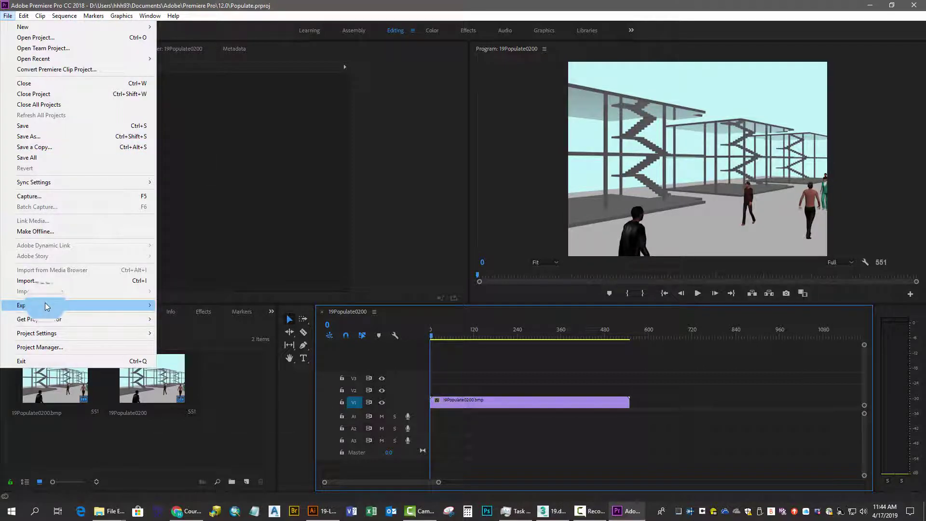
{"action": "mouse_move", "coordinate": [47, 306]}
{"action": "left_click", "coordinate": [217, 305]}
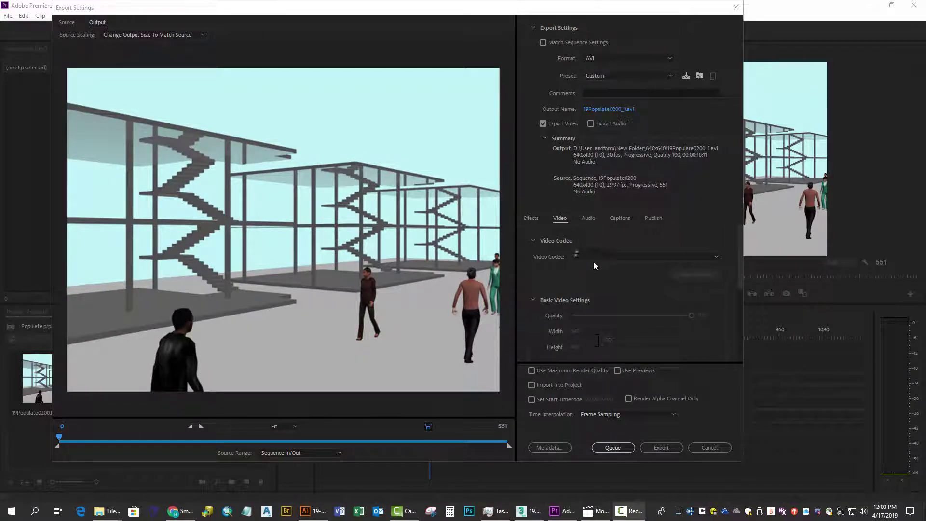
Collapse Video Codec, set Depth to 8 bit, and export the sequence as AVI
{"action": "left_click", "coordinate": [533, 241]}
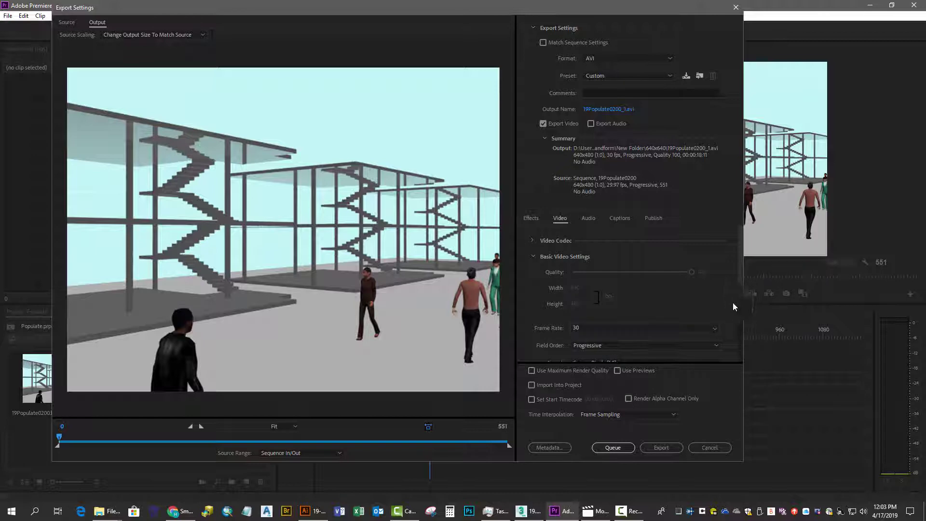
{"action": "left_click_drag", "start_coordinate": [742, 300], "coordinate": [743, 354]}
{"action": "left_click", "coordinate": [582, 286]}
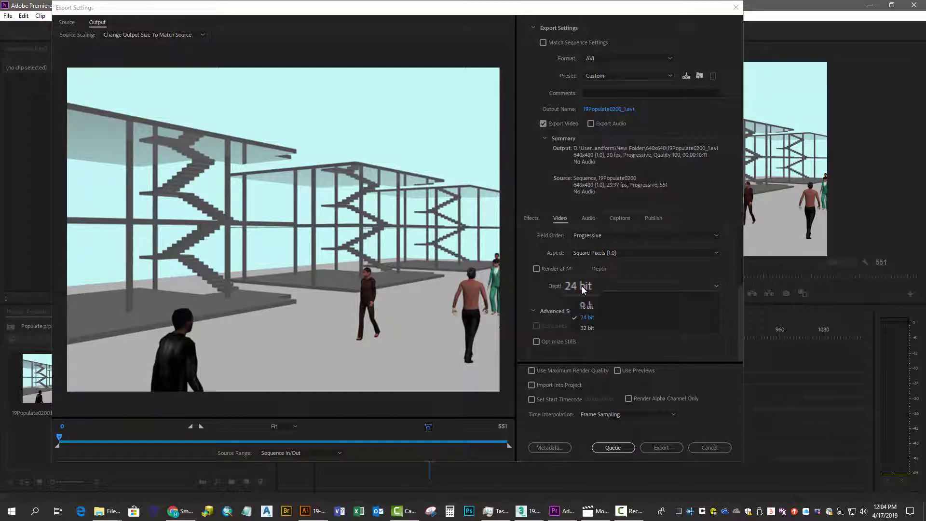
{"action": "left_click", "coordinate": [587, 298]}
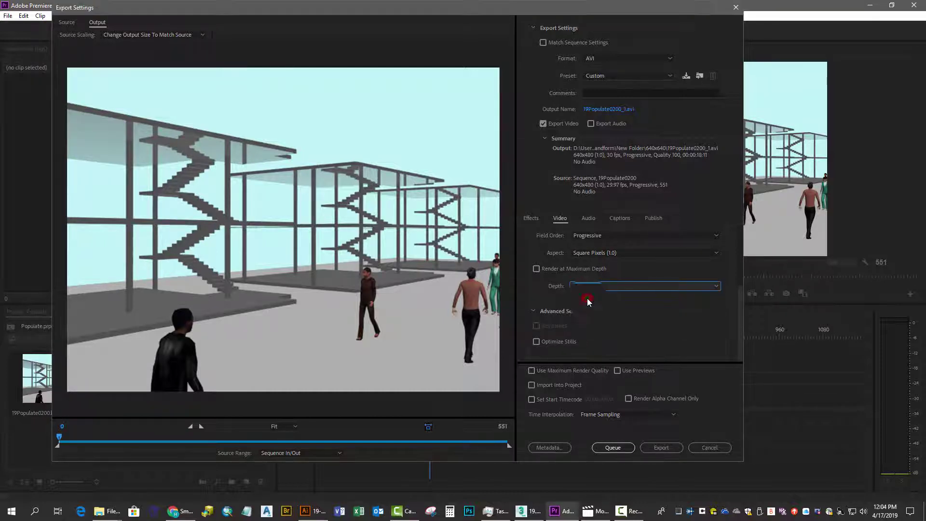
{"action": "left_click_drag", "start_coordinate": [739, 299], "coordinate": [742, 335]}
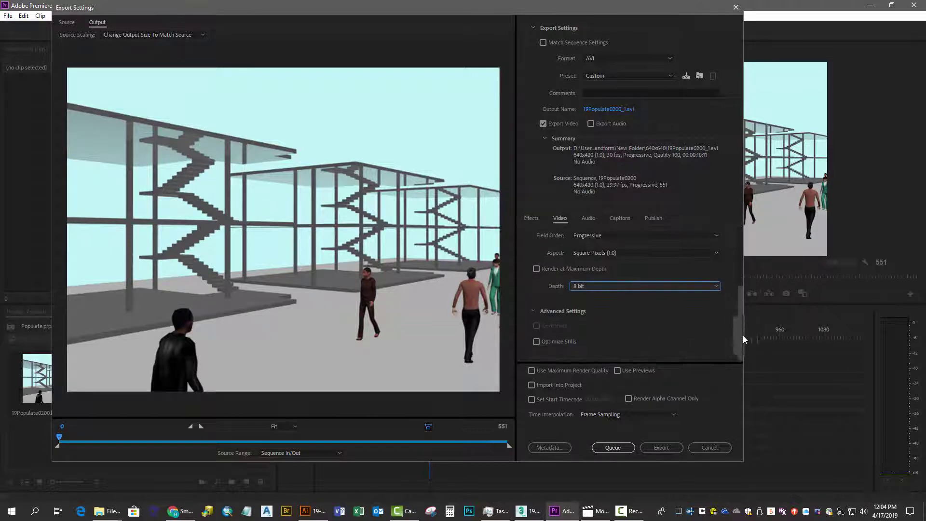
{"action": "left_click", "coordinate": [648, 447]}
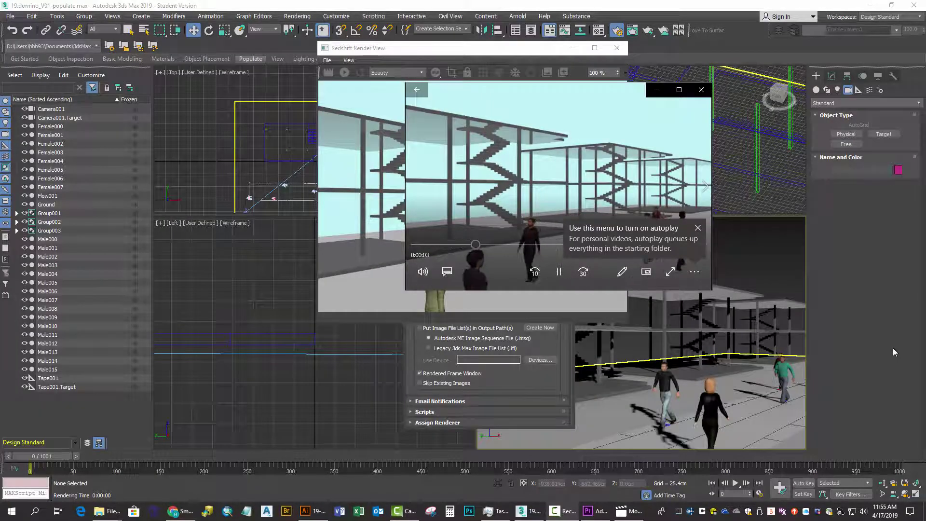
Dismiss the autoplay tip and let the 19Populate0200 video play to the end
{"action": "left_click", "coordinate": [697, 228]}
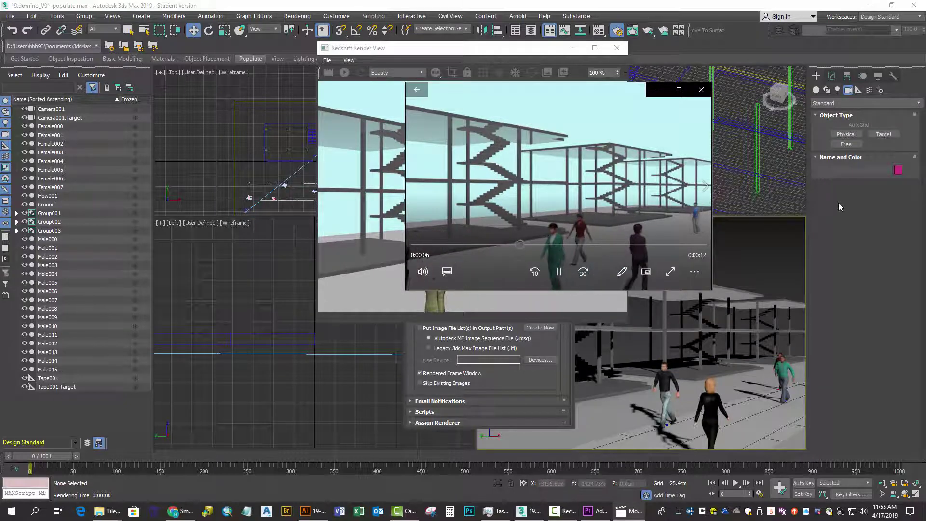